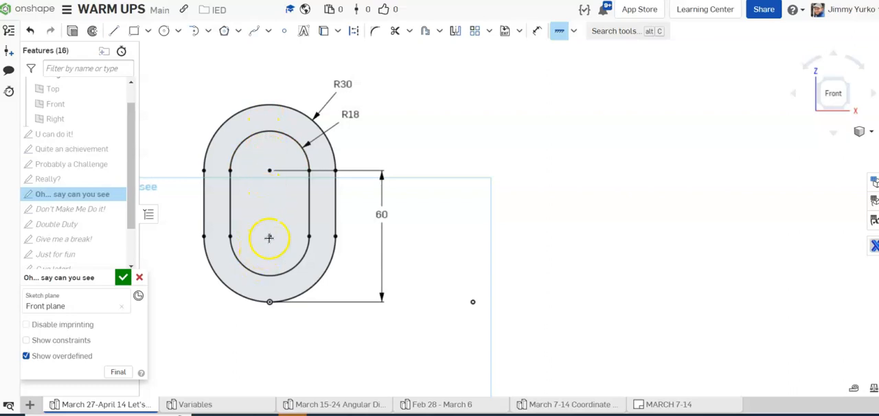
Step: Sketch four separate vertical lines about 33 mm long beside the existing slot, arranged as two pairs above the fixed point
click(113, 32)
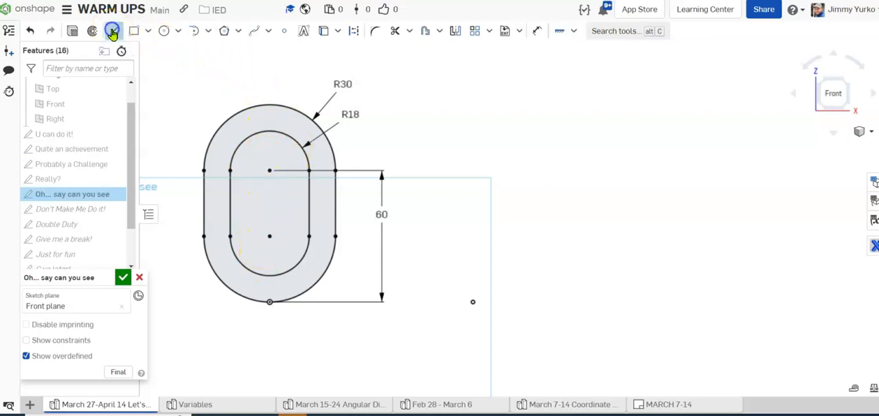
click(430, 168)
click(430, 236)
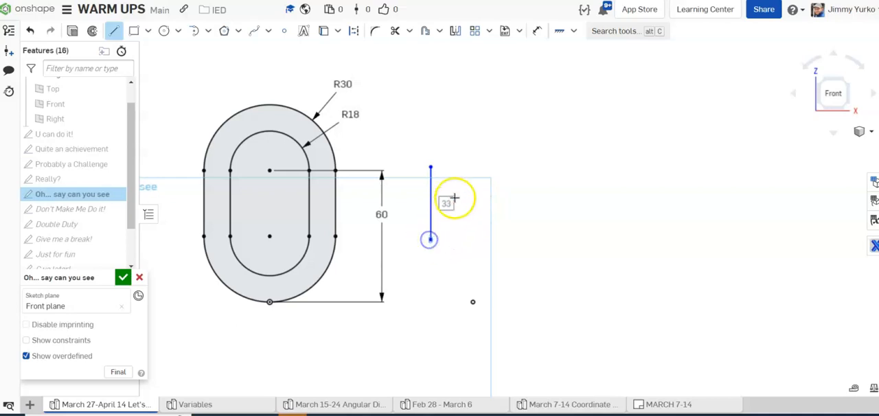
click(447, 168)
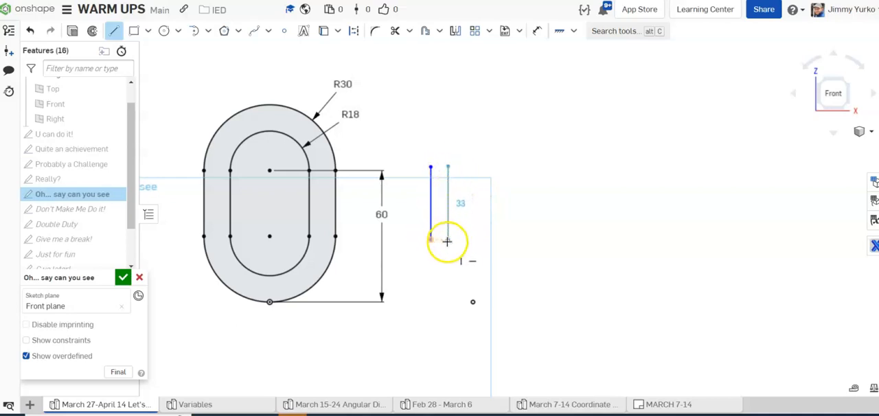
drag(533, 169, 533, 239)
click(556, 174)
drag(556, 173, 556, 239)
key(Escape)
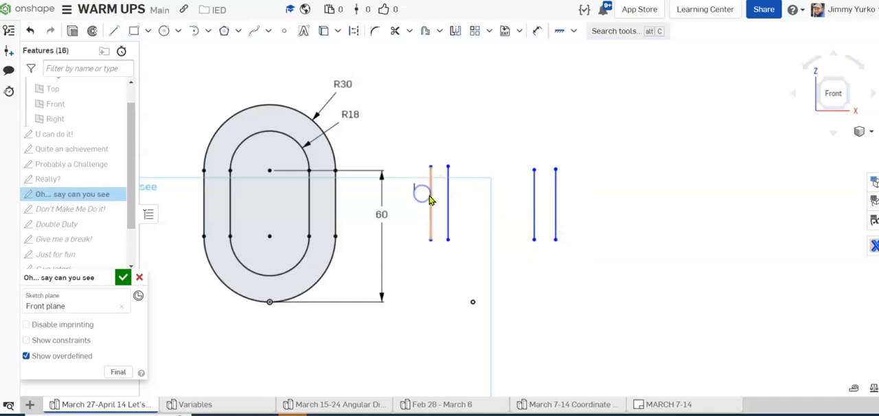
Step: Reposition the four vertical lines horizontally to widen one pair and bring the two pairs closer together
drag(431, 203, 469, 189)
mouse_move(535, 198)
mouse_down()
mouse_move(508, 203)
mouse_move(557, 200)
mouse_move(540, 203)
mouse_up()
click(487, 191)
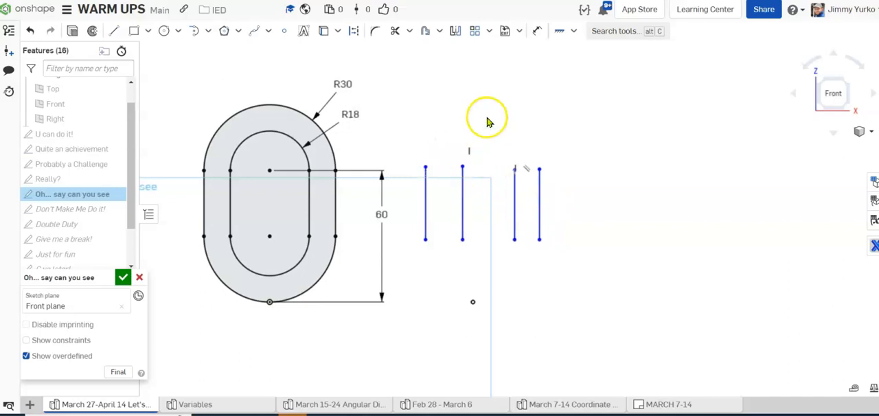
Step: Apply horizontal constraints between neighbouring line endpoints so the tops and the bottoms of all four lines are level
key(q)
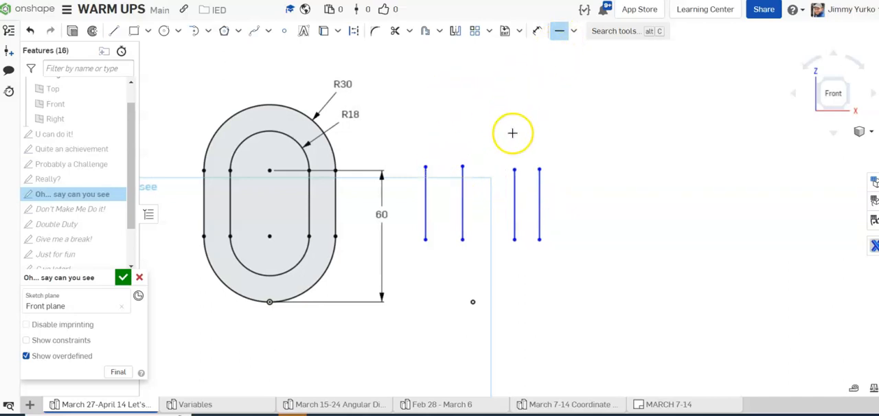
click(461, 164)
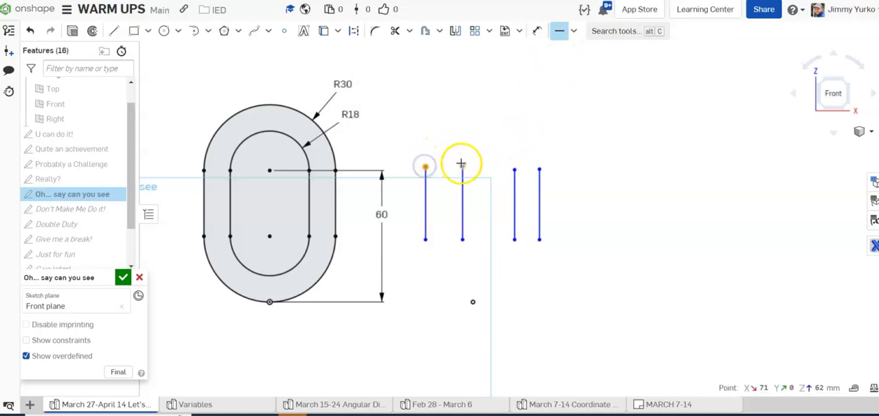
click(514, 169)
click(539, 169)
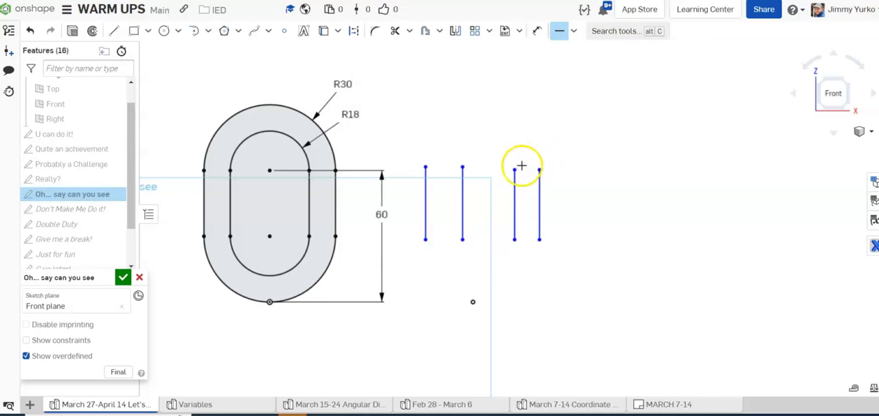
click(515, 170)
click(462, 166)
click(462, 238)
click(514, 239)
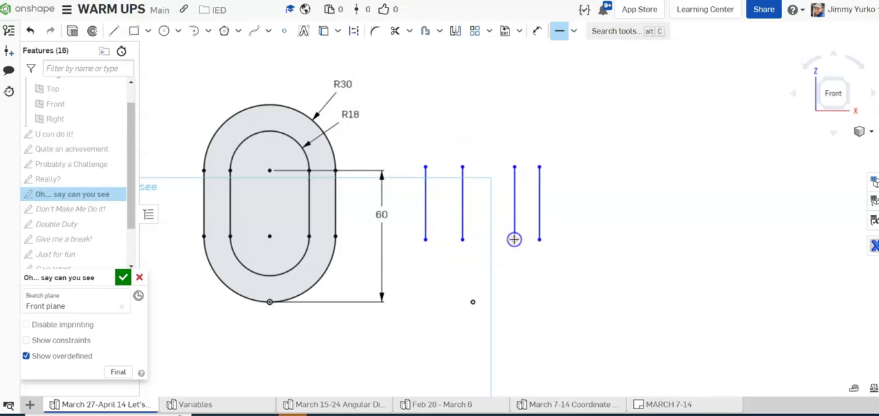
click(514, 239)
click(462, 241)
click(424, 241)
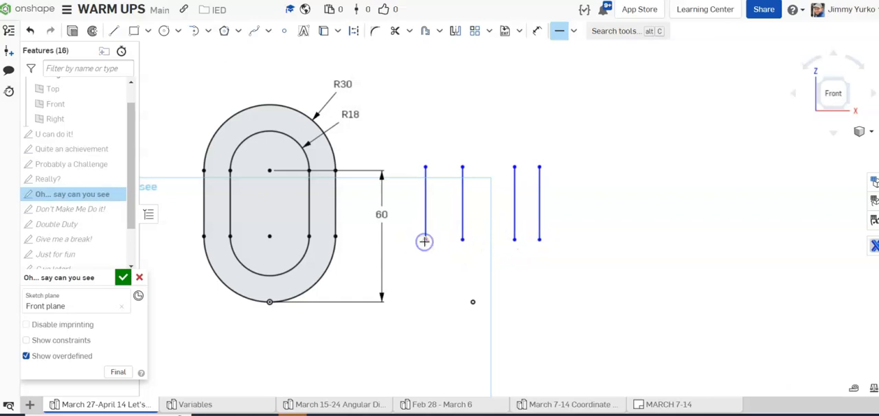
key(Escape)
Step: Adjust the spacing of the aligned lines by moving the two inner lines and the outer one beside the existing slot
drag(461, 215, 446, 210)
drag(508, 215, 504, 208)
drag(449, 195, 419, 198)
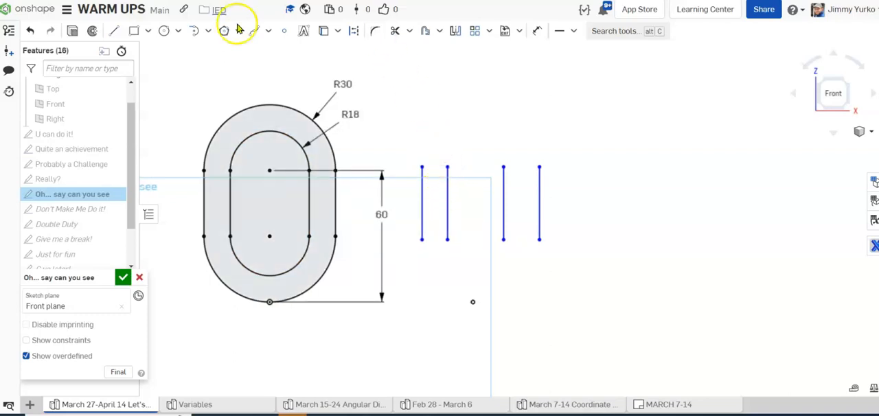
Step: Join the outer pair and the inner pair of lines with tangent arcs at both ends to form two nested slots
click(208, 32)
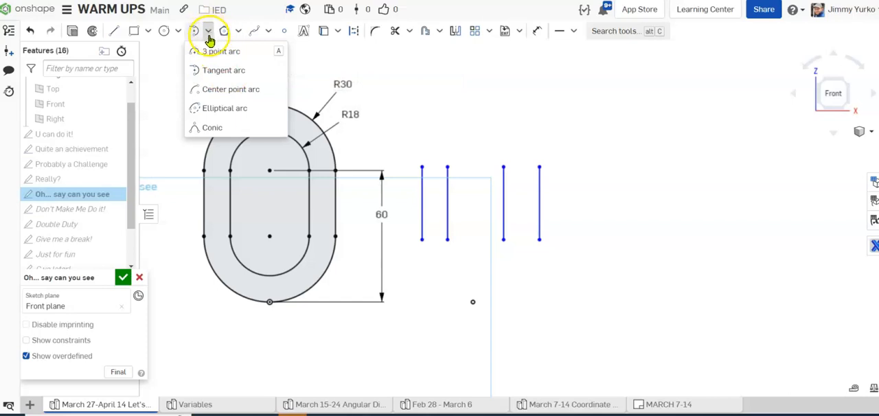
click(209, 33)
click(208, 33)
click(225, 88)
click(223, 71)
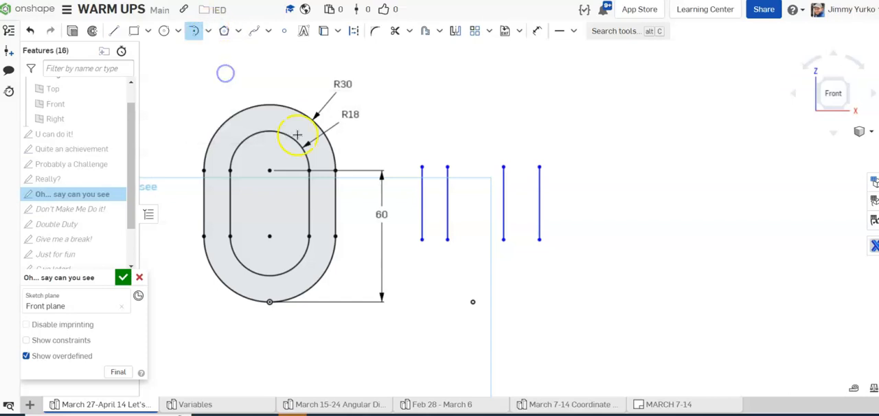
mouse_move(421, 167)
mouse_down()
mouse_move(490, 123)
mouse_move(535, 167)
mouse_up()
drag(446, 167, 504, 168)
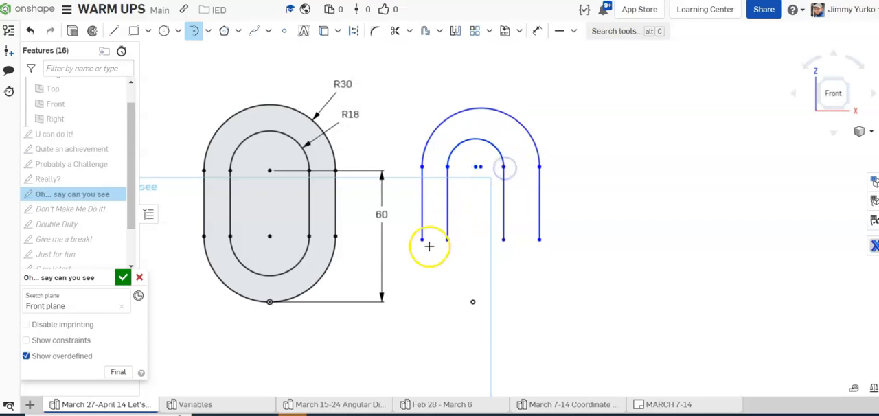
drag(422, 235, 539, 240)
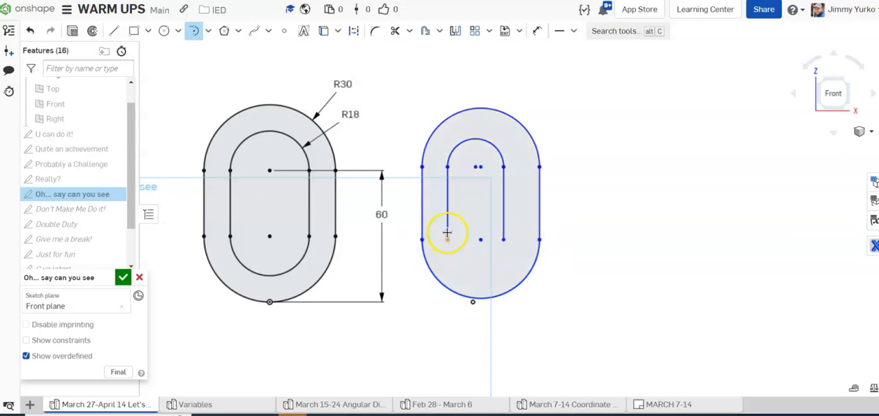
drag(492, 243, 506, 236)
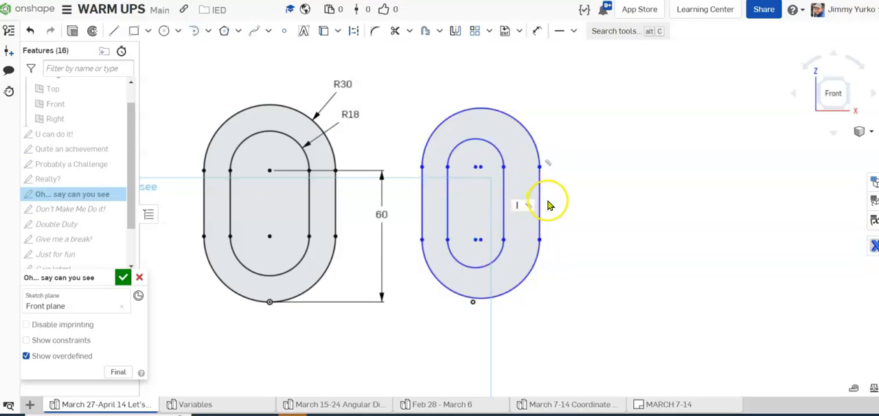
Step: Widen the outer slot, and make its upper and lower end arcs concentric with those of the inner slot
mouse_move(540, 206)
mouse_down()
mouse_move(606, 198)
mouse_move(568, 201)
mouse_up()
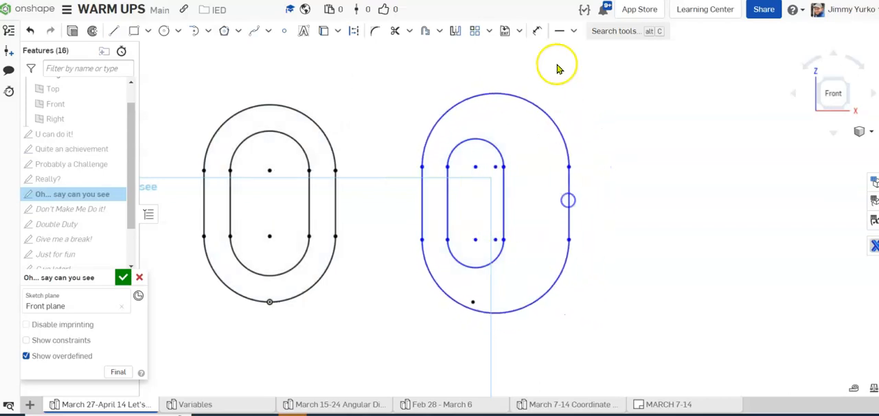
click(573, 31)
click(577, 70)
click(535, 93)
click(485, 146)
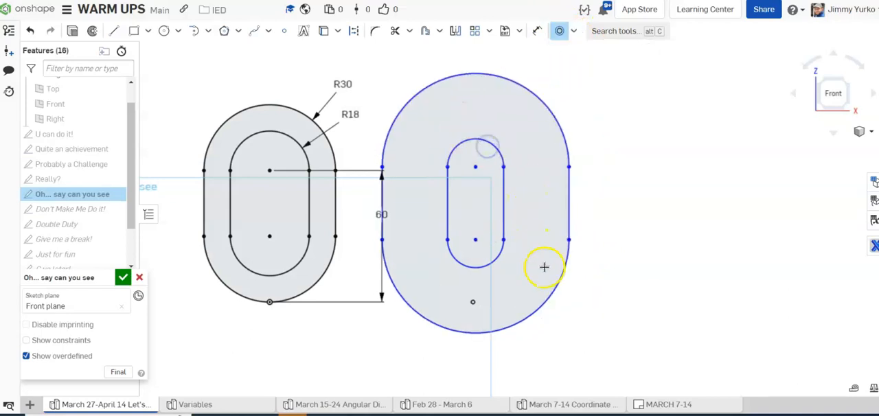
click(561, 284)
click(500, 252)
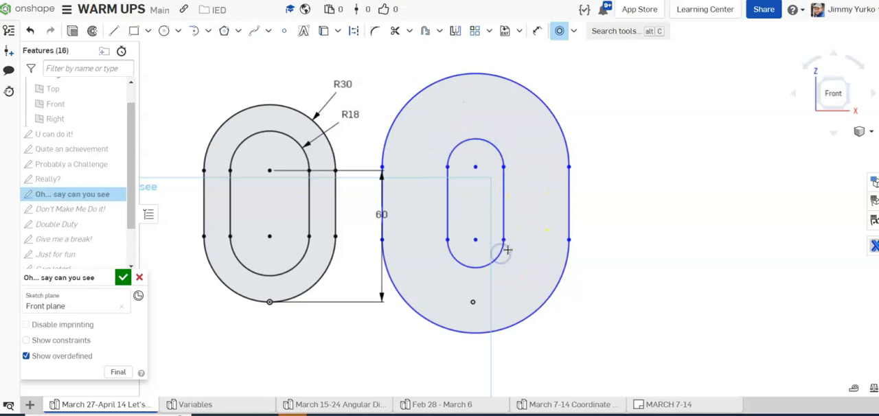
key(Escape)
Step: Reshape the new nested slots by moving their arcs and centre points, leaving the profile just above the fixed point
mouse_move(386, 144)
mouse_down()
mouse_move(465, 178)
mouse_move(453, 180)
mouse_move(486, 184)
mouse_move(474, 206)
mouse_move(478, 220)
mouse_up()
mouse_move(476, 137)
mouse_down()
mouse_move(473, 117)
mouse_move(474, 149)
mouse_up()
mouse_move(474, 212)
mouse_down()
mouse_move(476, 196)
mouse_move(476, 237)
mouse_up()
drag(481, 296, 516, 275)
Step: Add a vertical constraint between the lower arc centre of the new slots and the fixed point beneath them
click(573, 32)
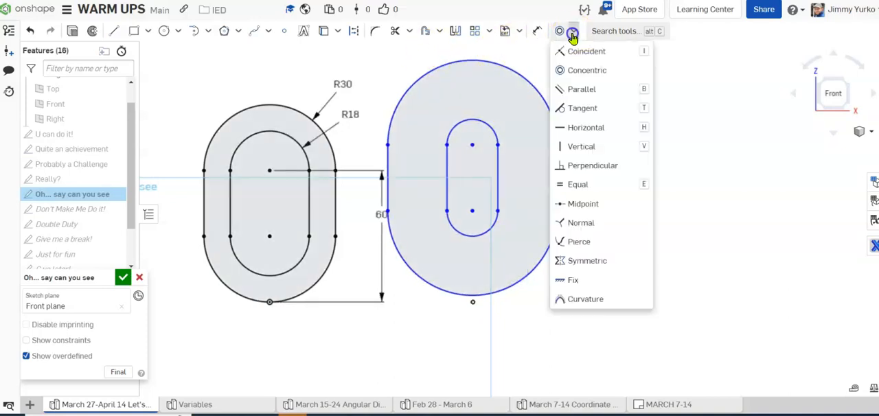
click(564, 145)
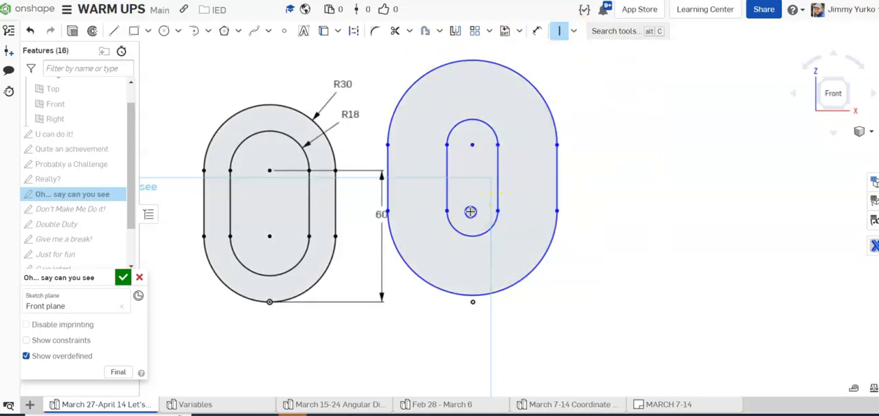
click(469, 211)
click(472, 303)
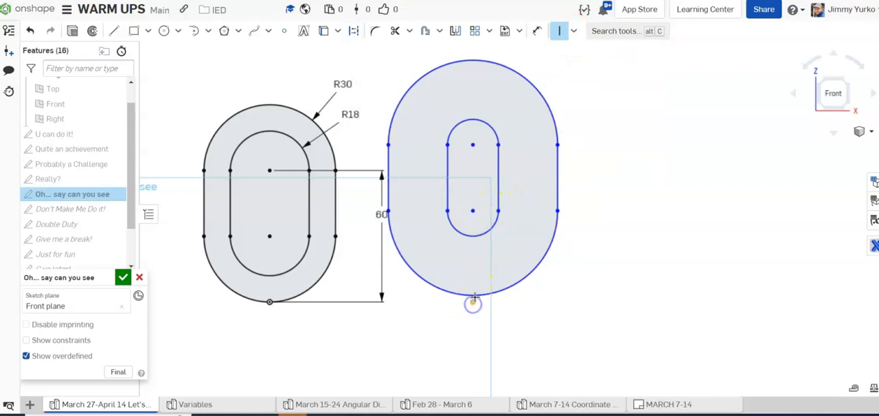
key(Escape)
Step: Make the outer slot's bottom arc coincident with the fixed point, after nudging the lower arcs
mouse_move(473, 237)
mouse_down()
mouse_move(472, 215)
mouse_move(472, 236)
mouse_up()
mouse_move(481, 295)
mouse_down()
mouse_move(474, 305)
mouse_move(476, 280)
mouse_up()
click(573, 31)
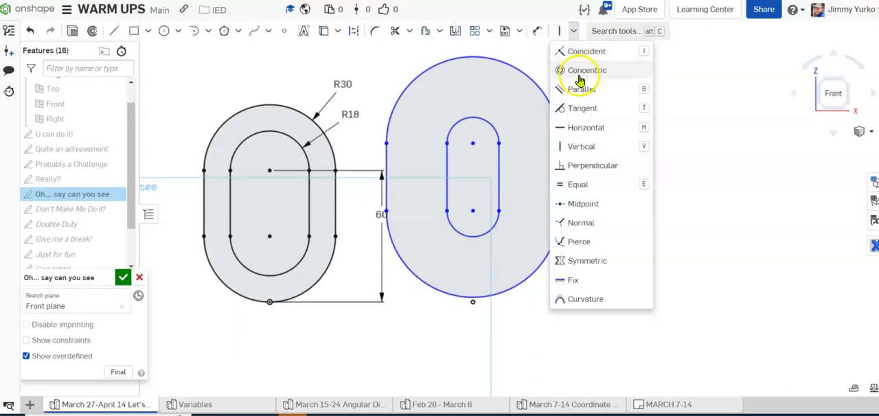
click(584, 52)
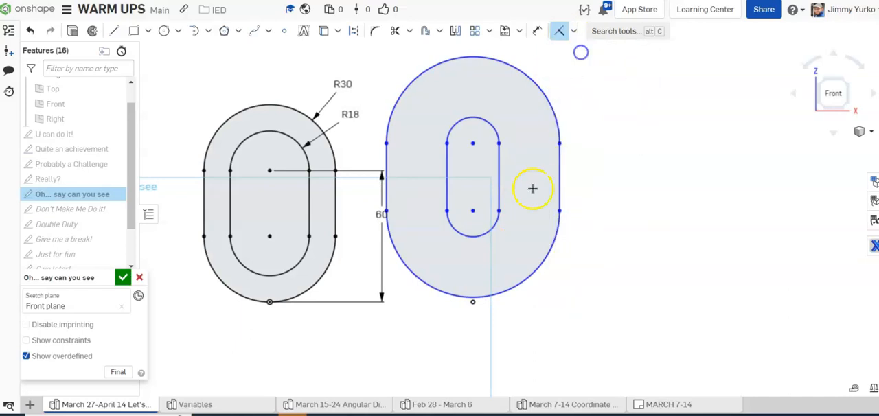
click(473, 304)
click(491, 295)
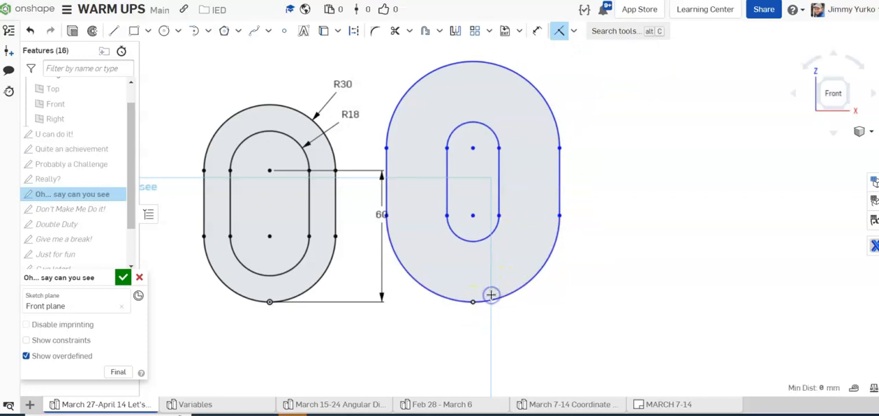
key(Escape)
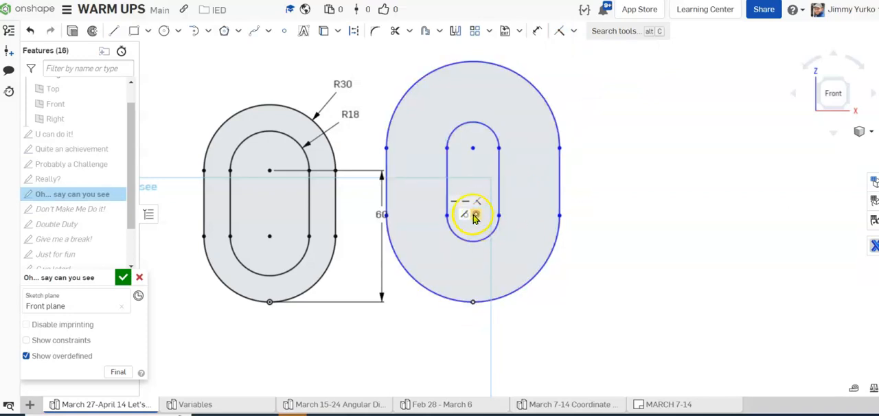
Step: Shorten the nested slots by moving their upper arcs down, and widen the inner slot by moving its side line outward
drag(470, 148, 486, 127)
mouse_move(498, 66)
mouse_down()
mouse_move(494, 96)
mouse_move(496, 80)
mouse_up()
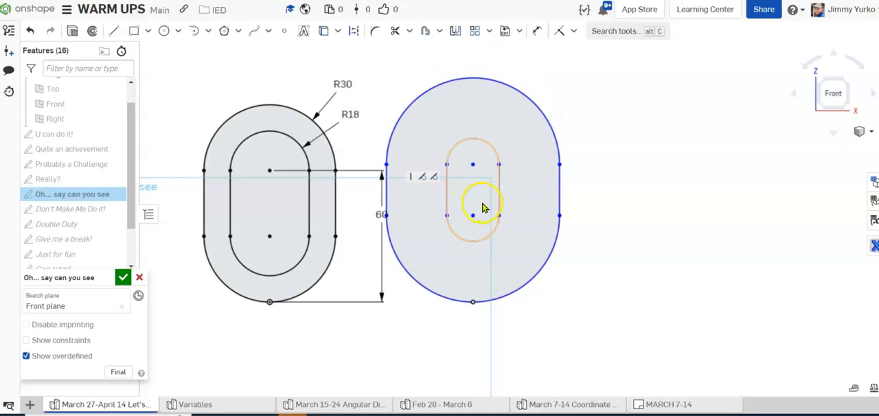
mouse_move(498, 200)
mouse_down()
mouse_move(485, 198)
mouse_move(529, 195)
mouse_move(510, 192)
mouse_up()
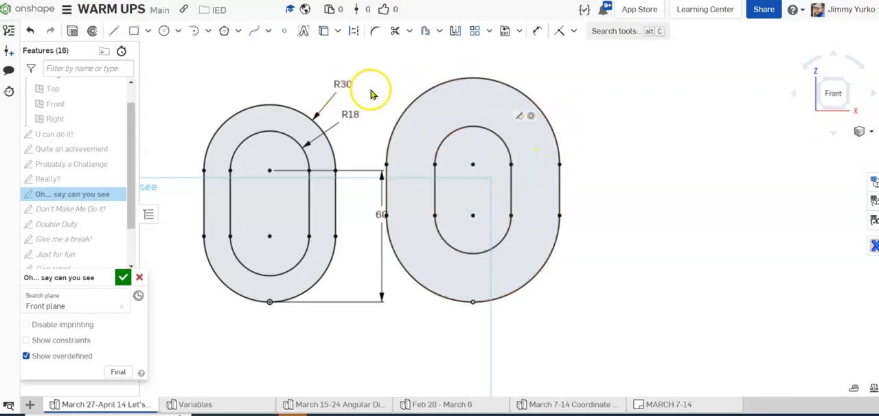
Step: Dimension the new outer slot's top arc with a 30 mm radius and the inner slot's top arc with an 18 mm radius
key(u)
click(511, 90)
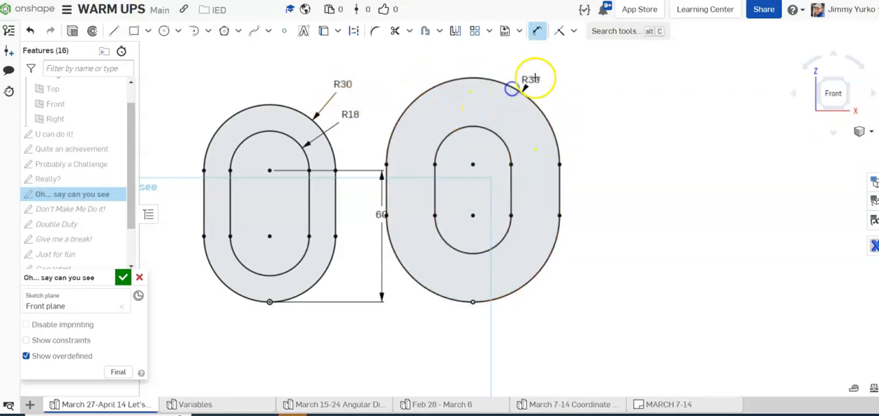
click(543, 84)
key(Return)
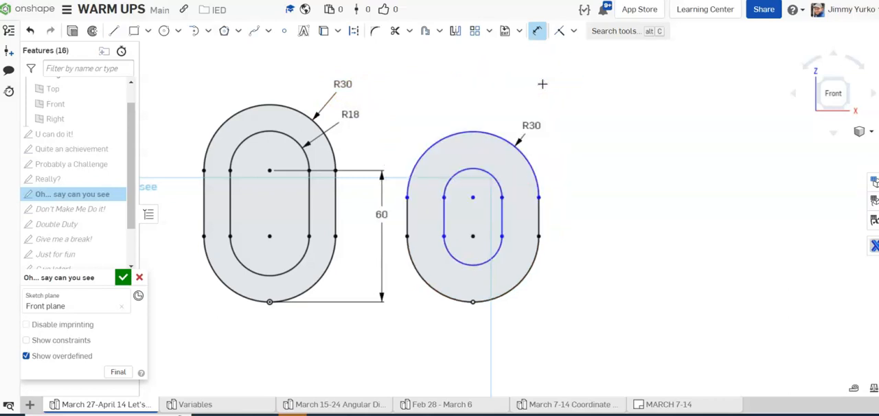
click(509, 171)
click(555, 143)
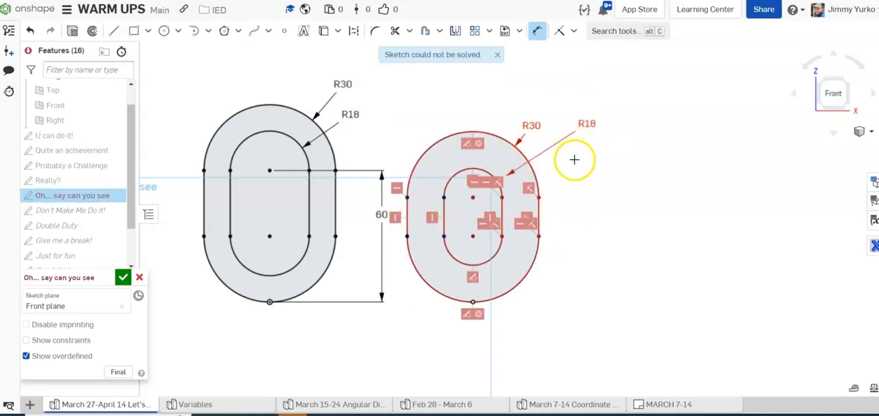
Step: Check the overdefined constraints on the new slots and delete the 18 mm radius dimension from the inner slot's top arc
scroll(526, 196, up, 3)
scroll(526, 197, down, 2)
scroll(591, 207, down, 2)
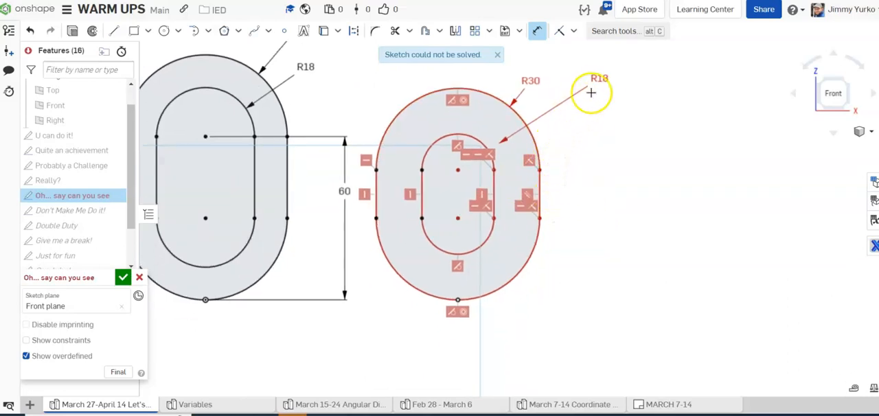
key(Escape)
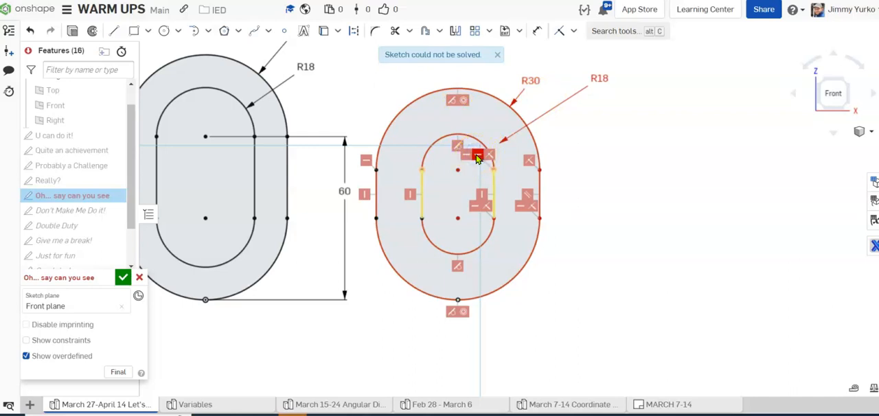
click(596, 152)
click(478, 157)
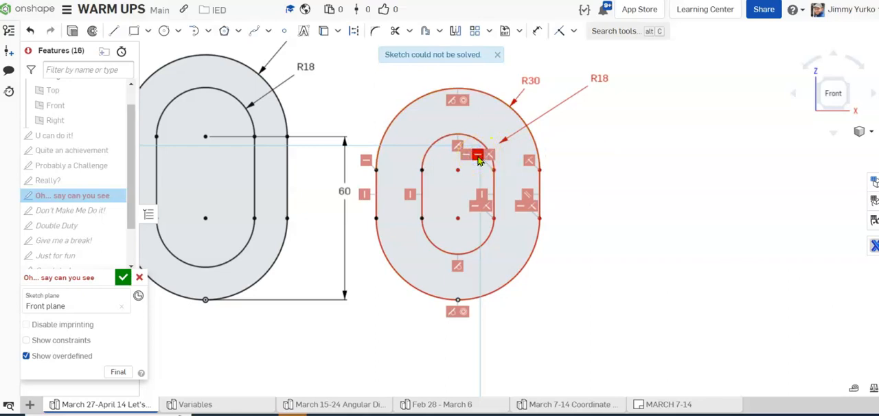
middle_drag(478, 160, 578, 169)
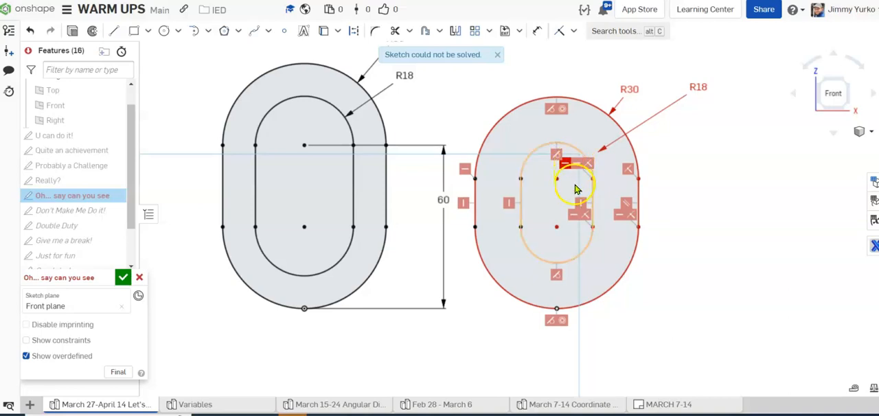
click(703, 169)
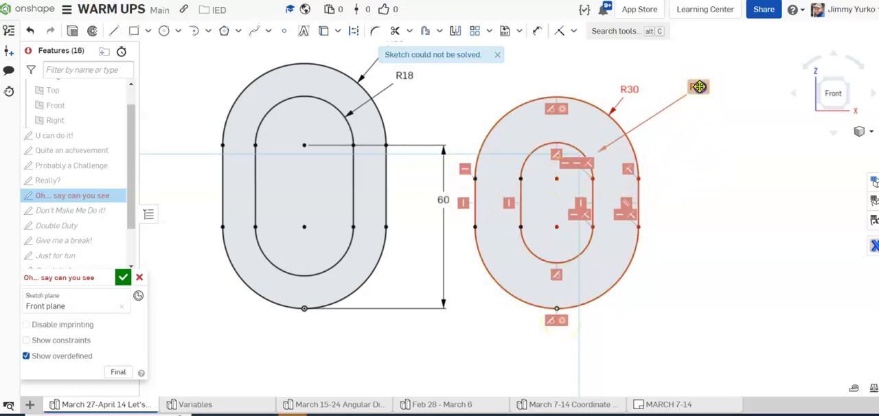
click(678, 103)
key(Delete)
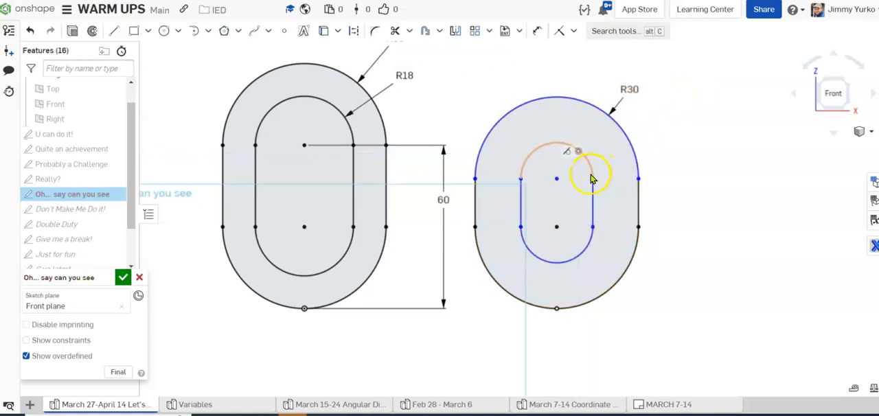
Step: Stretch the new slots by moving their upper arcs upward, and narrow the inner slot
mouse_move(591, 165)
mouse_down()
mouse_move(602, 155)
mouse_move(586, 135)
mouse_up()
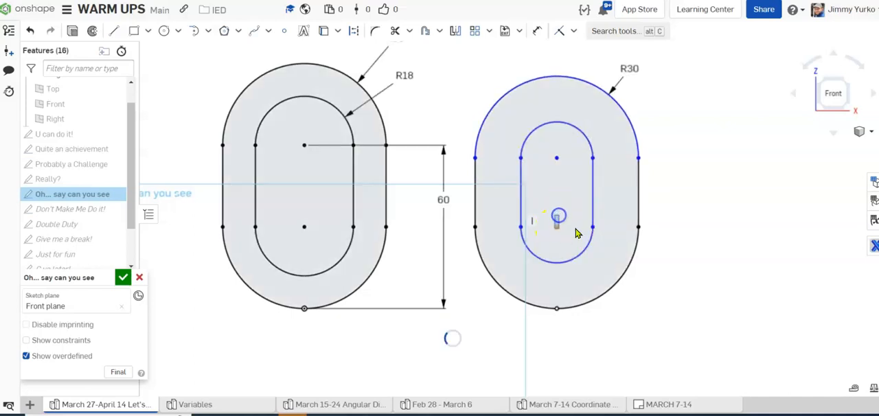
drag(589, 230, 581, 239)
click(556, 226)
key(d)
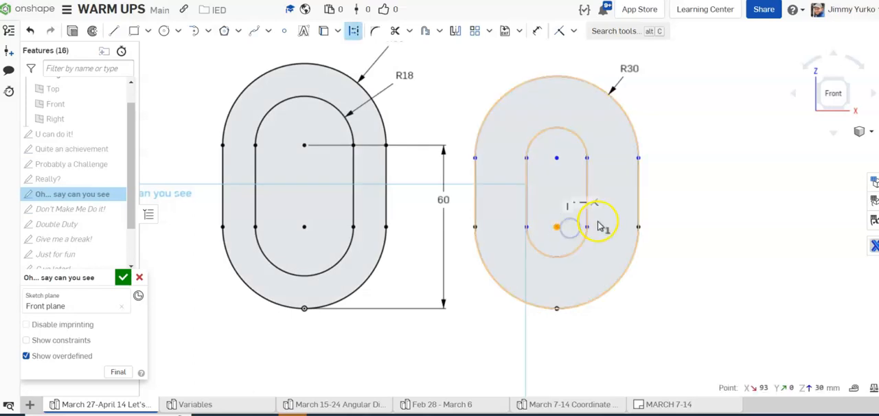
key(Escape)
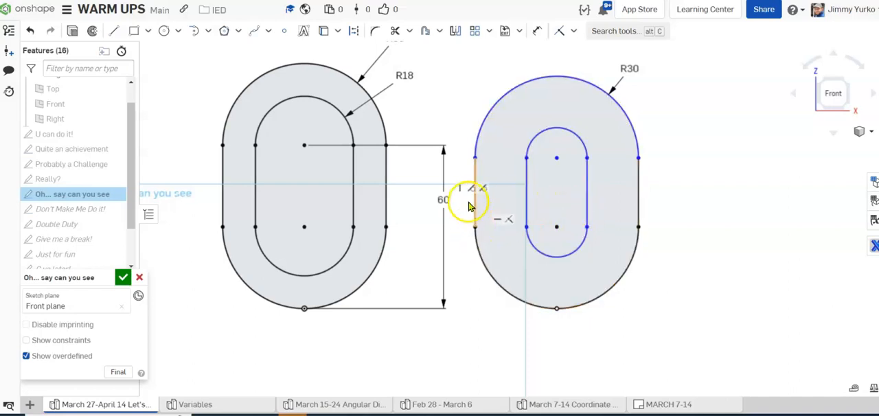
Step: Delete the horizontal constraints at the new slots' lower arc centre, and move that centre up to test its freedom
click(726, 203)
click(560, 232)
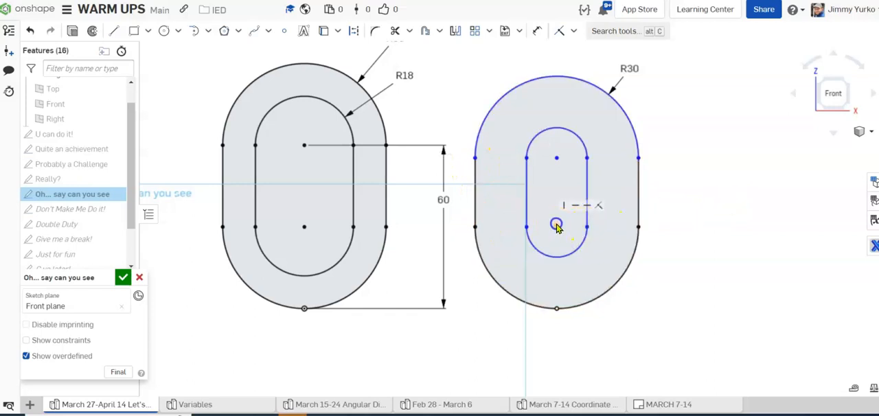
click(579, 212)
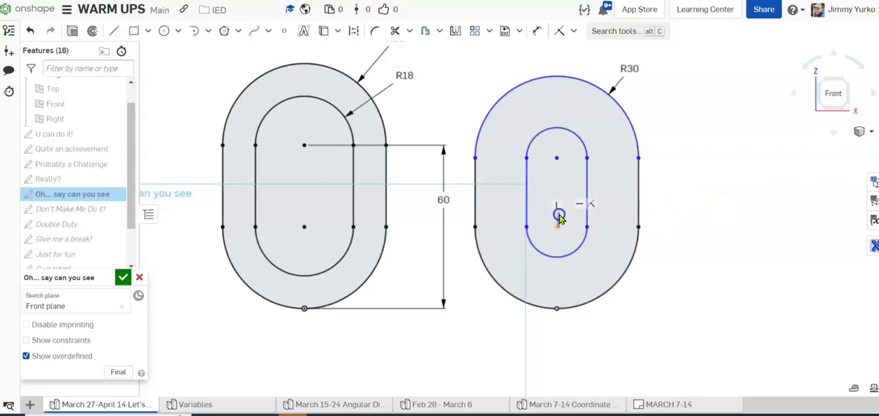
click(578, 207)
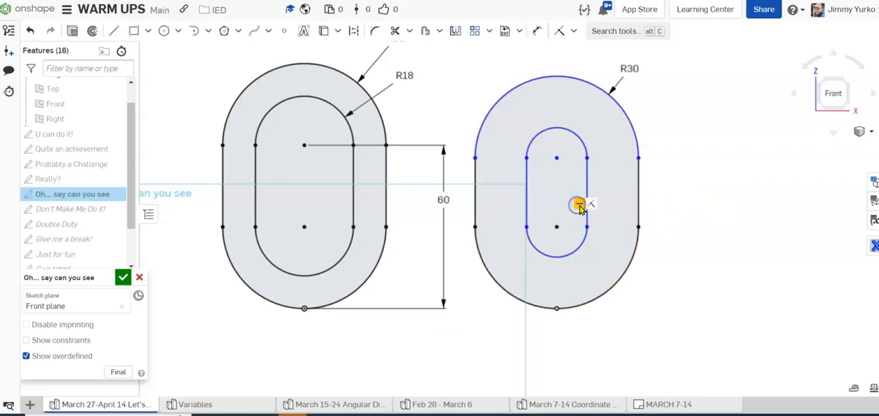
mouse_move(557, 228)
mouse_down()
mouse_move(559, 207)
mouse_move(557, 229)
mouse_move(557, 216)
mouse_up()
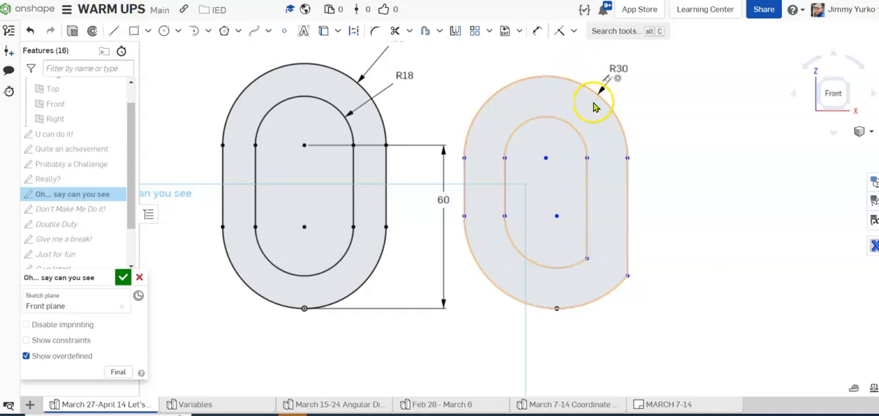
Step: Add a tangent constraint between the new inner slot's bottom arc and its side line, and widen the inner slot
key(t)
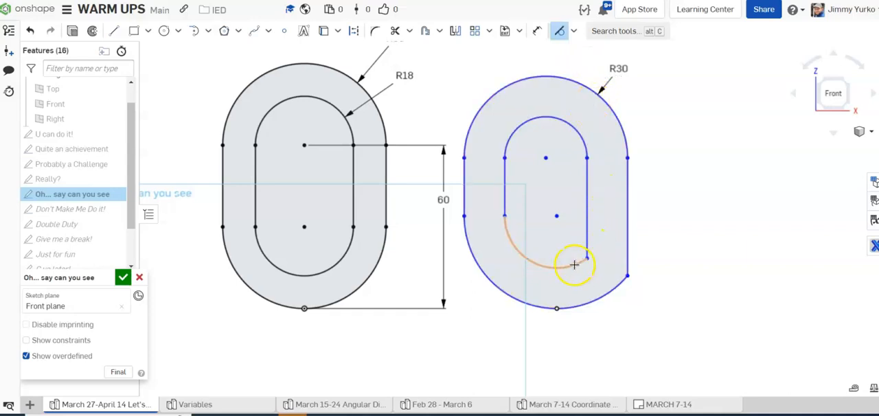
click(583, 242)
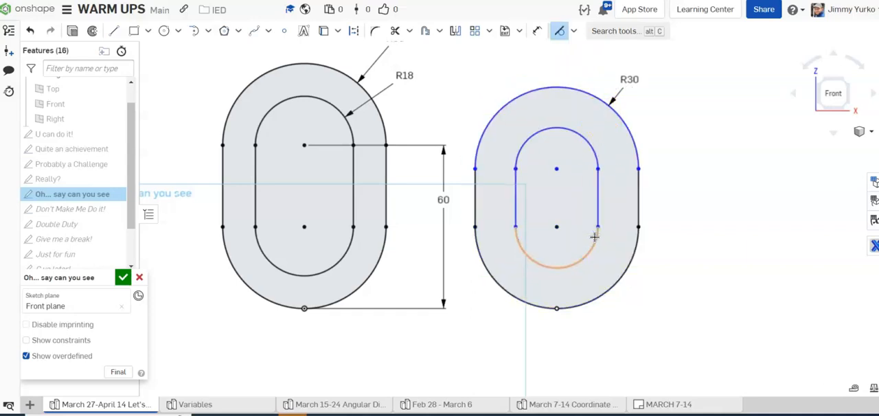
key(Escape)
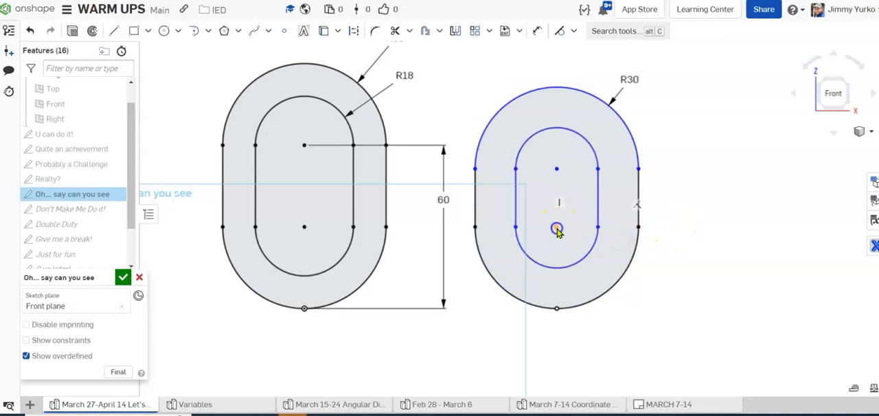
drag(576, 218, 574, 220)
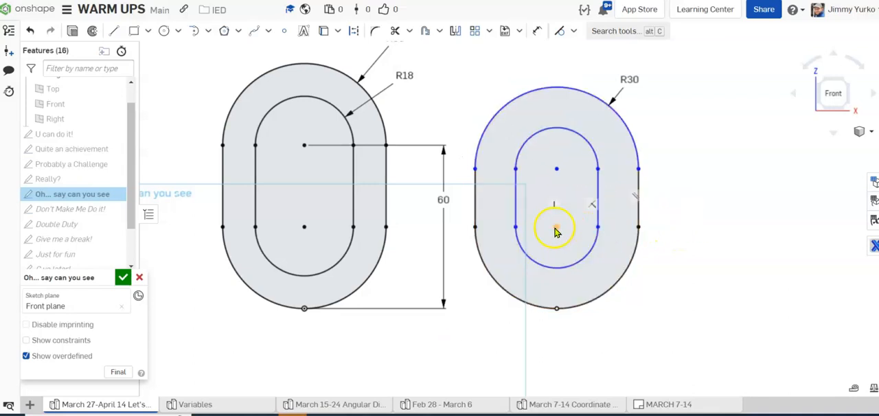
click(594, 243)
drag(596, 251, 601, 246)
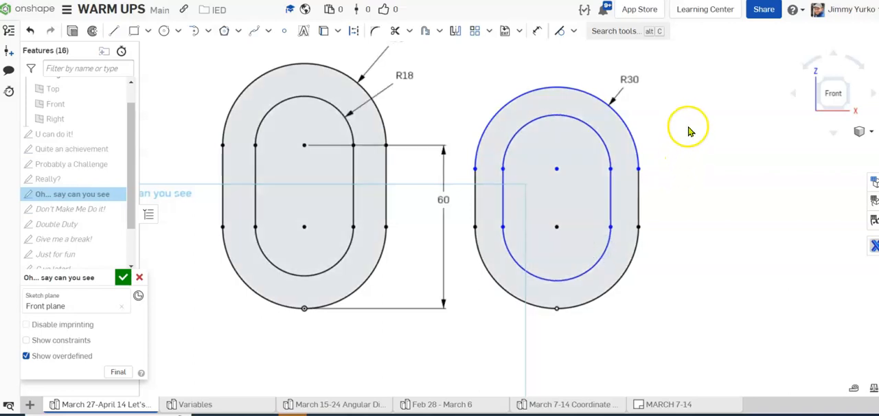
Step: Dimension the new inner slot's top arc with an 18 mm radius
key(d)
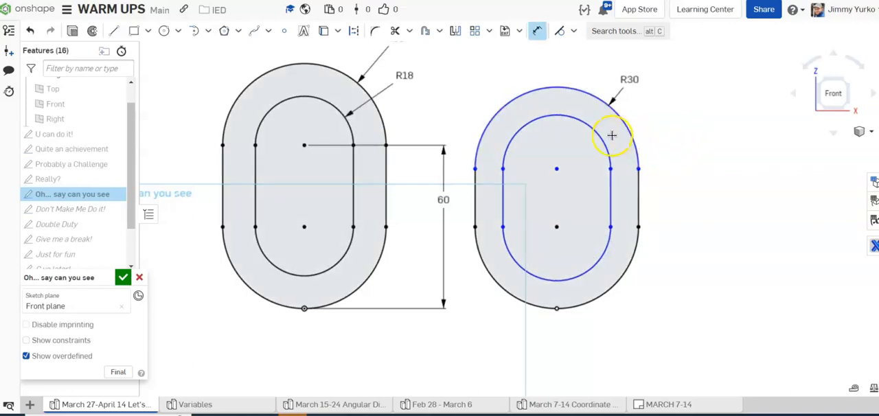
click(606, 143)
click(647, 112)
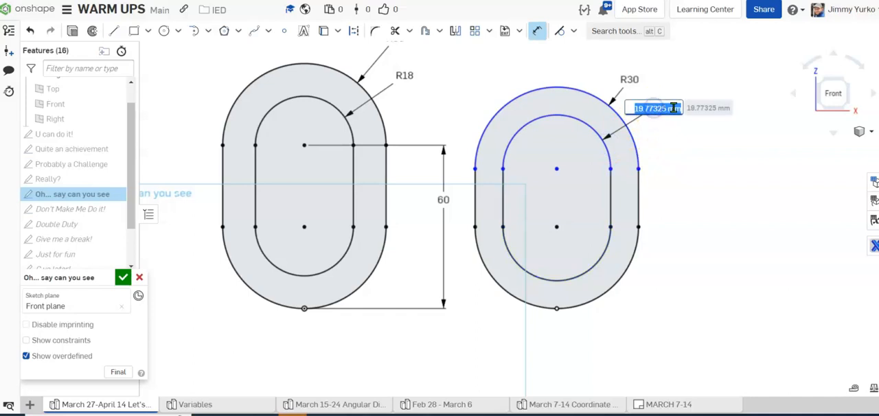
text(18)
key(Return)
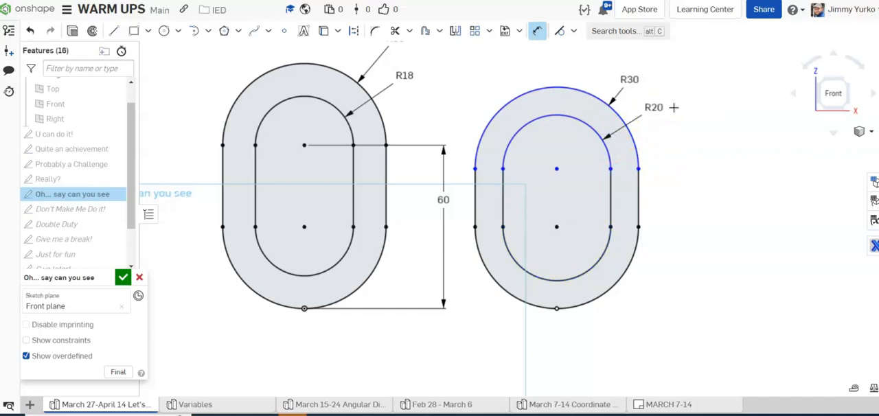
key(Escape)
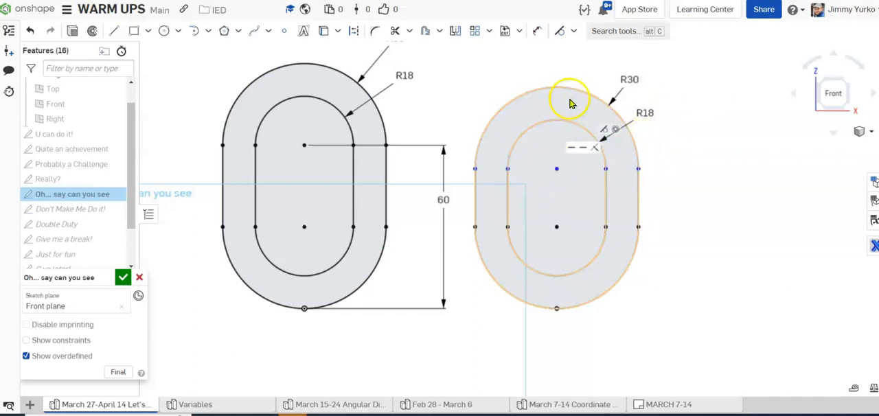
Step: Move the new slots' upper arcs up and dimension the distance from the fixed bottom point to the upper arc centre as 60 mm
mouse_move(569, 82)
mouse_down()
mouse_move(571, 62)
mouse_move(570, 75)
mouse_up()
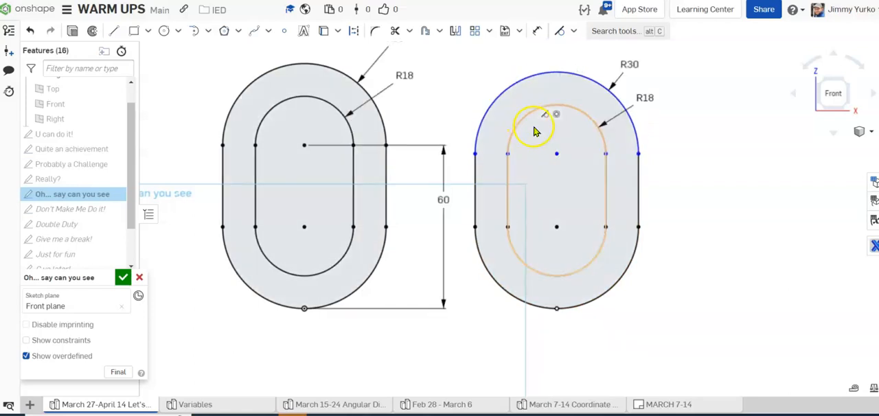
mouse_move(557, 162)
mouse_down()
mouse_move(559, 173)
mouse_move(560, 139)
mouse_move(558, 148)
mouse_up()
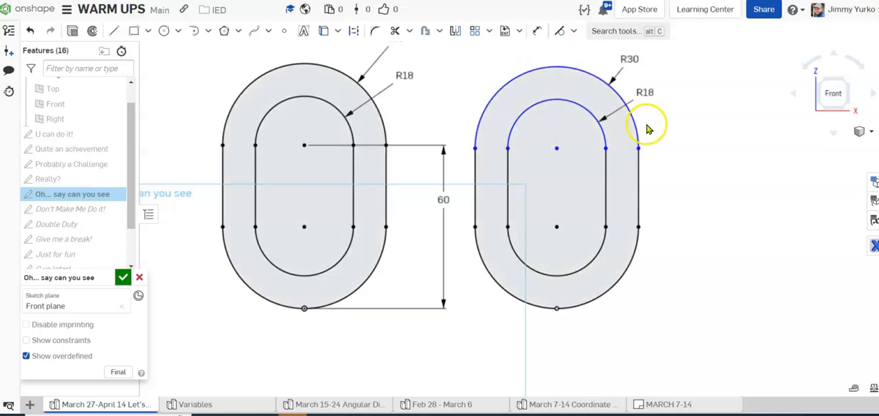
click(595, 158)
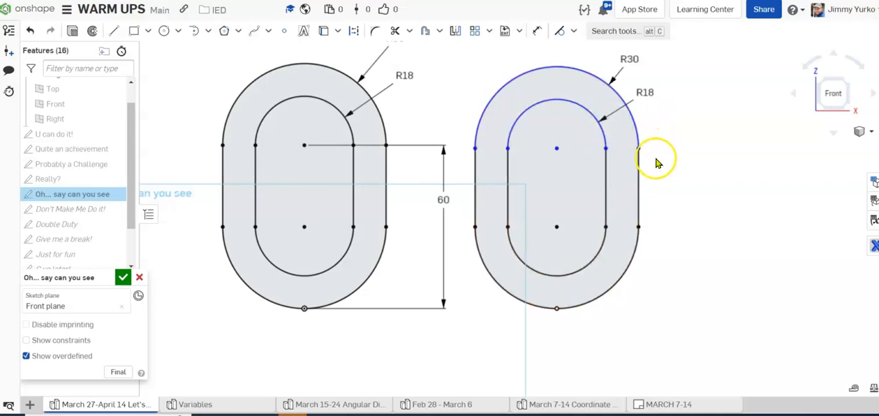
key(d)
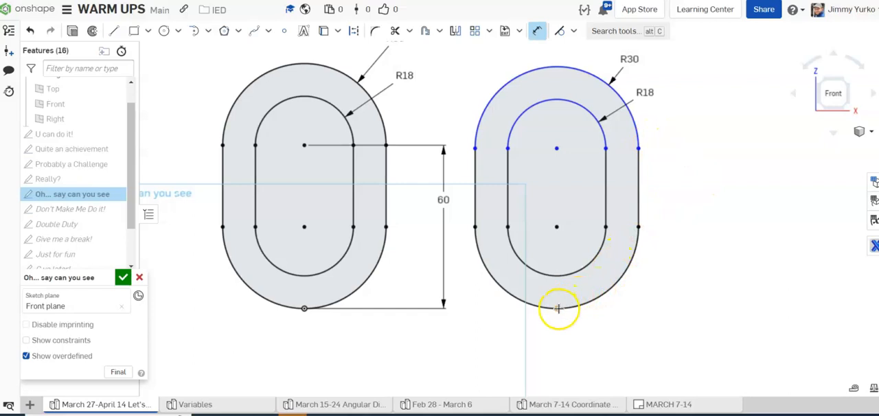
click(555, 152)
click(678, 186)
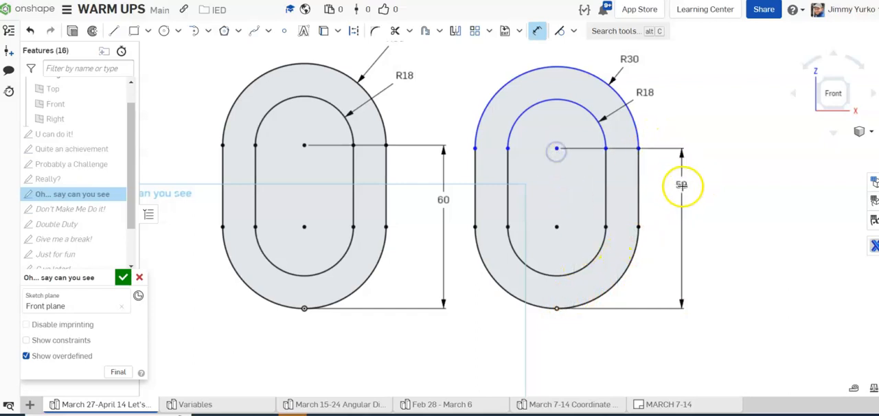
key(Return)
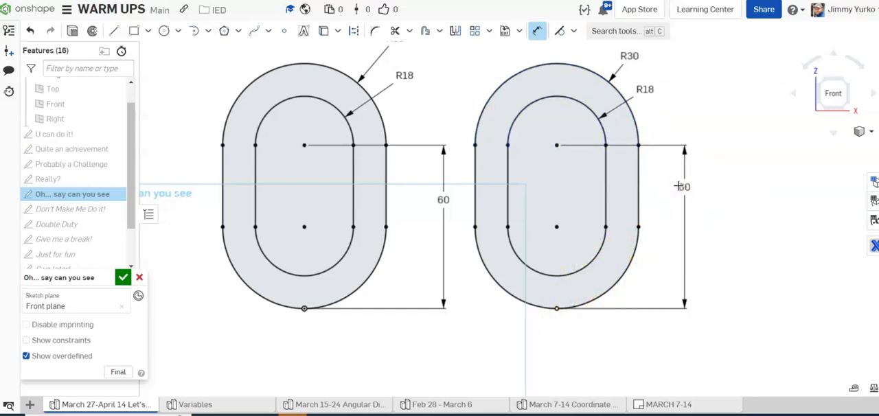
Step: Draw a circle about 35 mm in diameter beside the finished slots, and a slightly smaller circle directly below it
scroll(738, 104, down, 3)
middle_drag(738, 104, 591, 163)
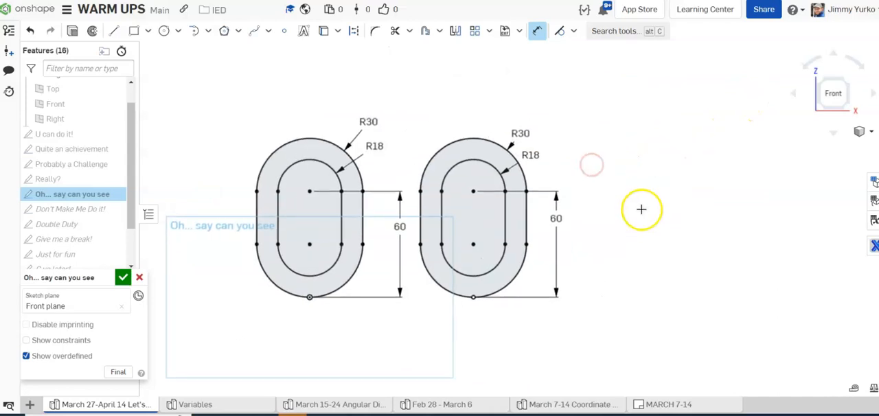
middle_drag(639, 208, 607, 185)
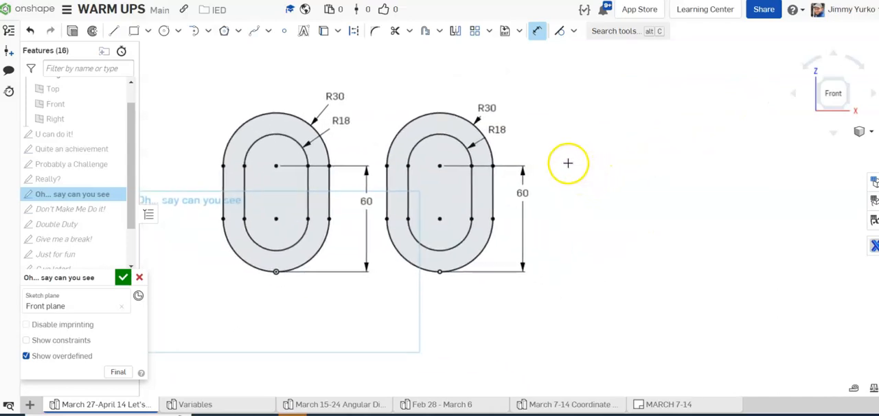
middle_drag(577, 173, 556, 177)
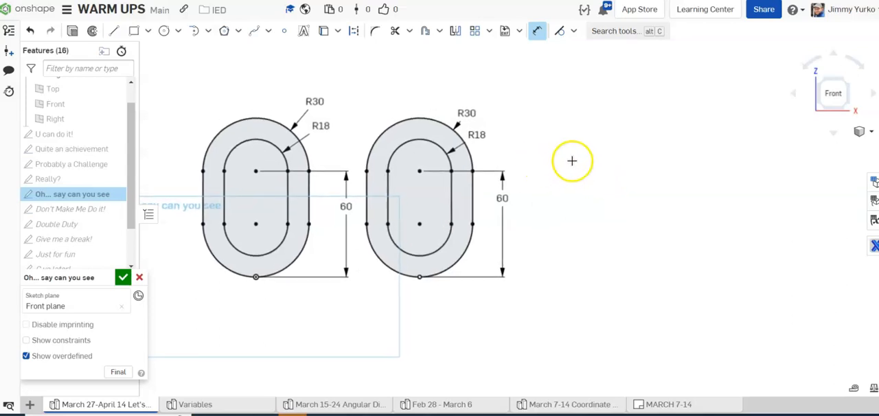
click(165, 33)
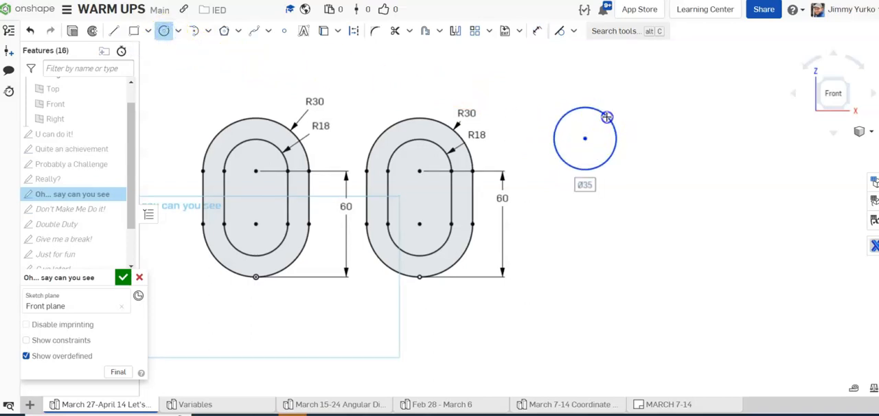
click(607, 118)
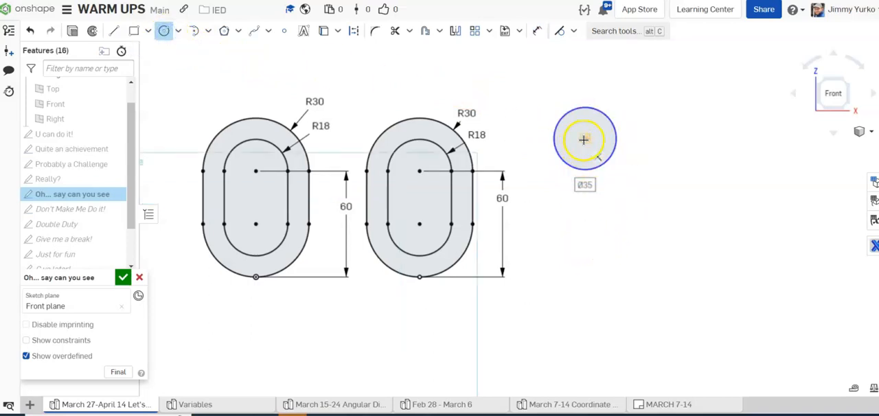
click(583, 234)
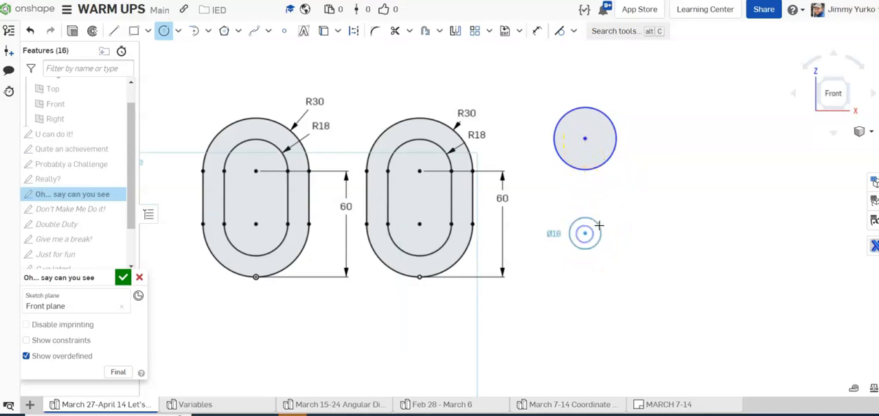
click(607, 216)
key(Escape)
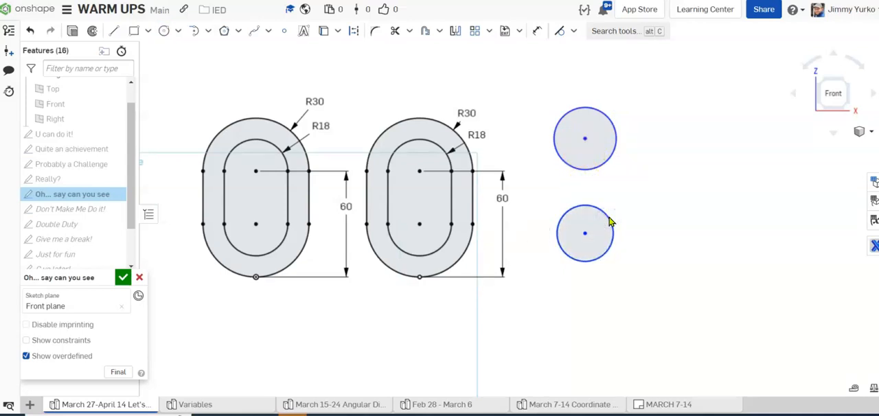
Step: Sketch two slanted lines, one on each side of the circle pair, the right one about 59 mm long
key(l)
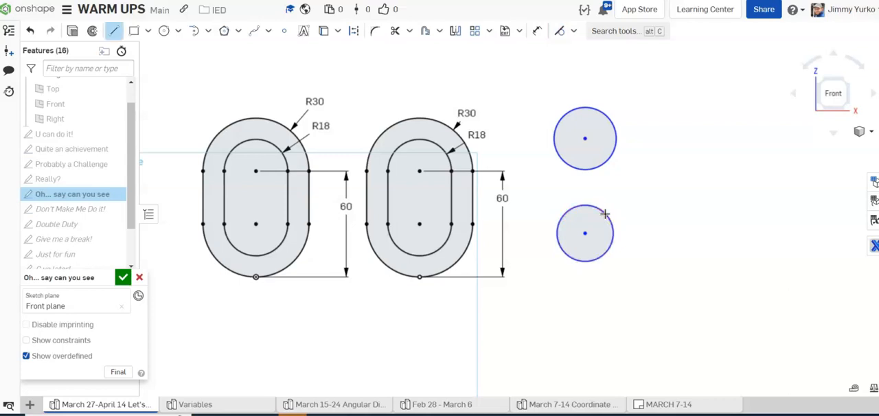
click(626, 129)
click(640, 235)
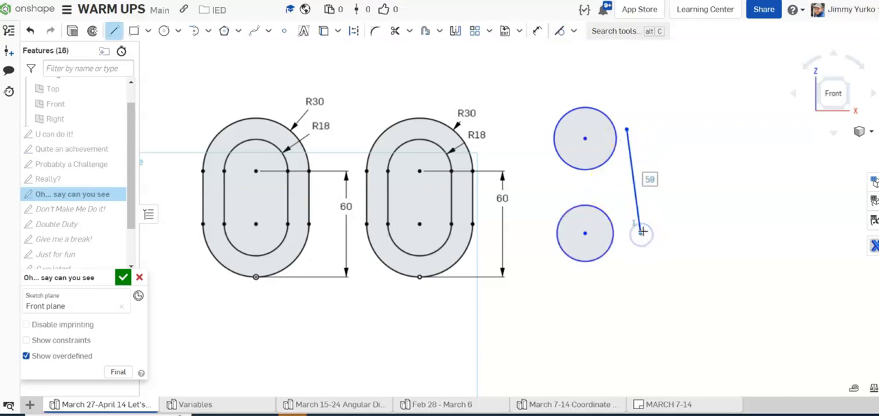
key(Escape)
drag(523, 141, 540, 241)
key(Escape)
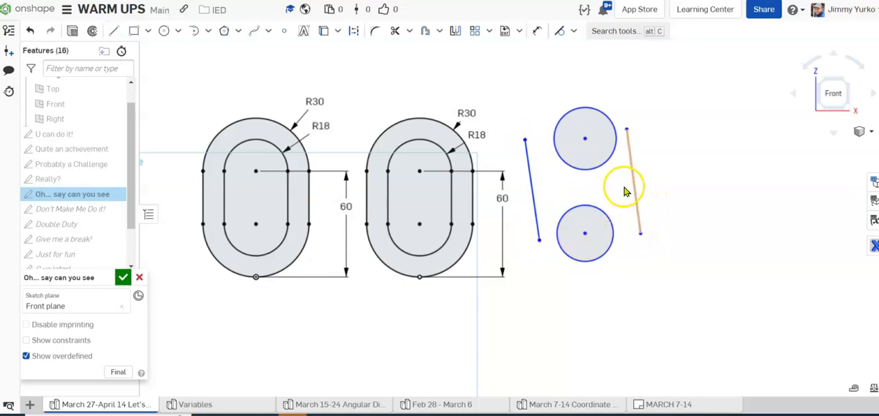
Step: Make the upper and lower endpoints of both side lines coincident with the upper and lower circles
click(561, 32)
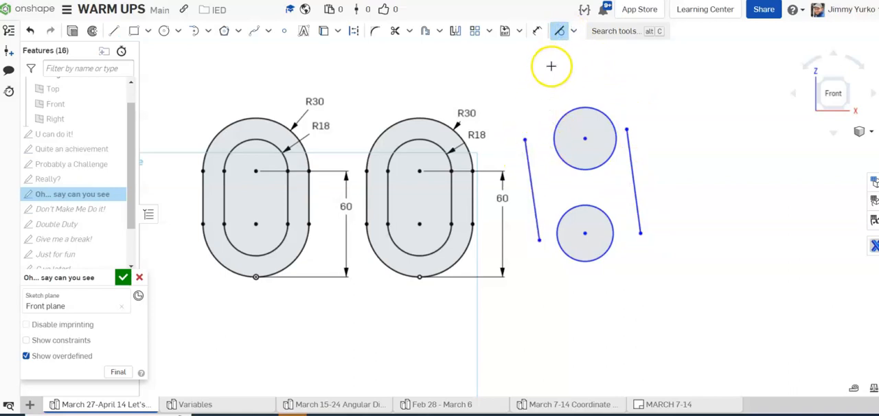
key(i)
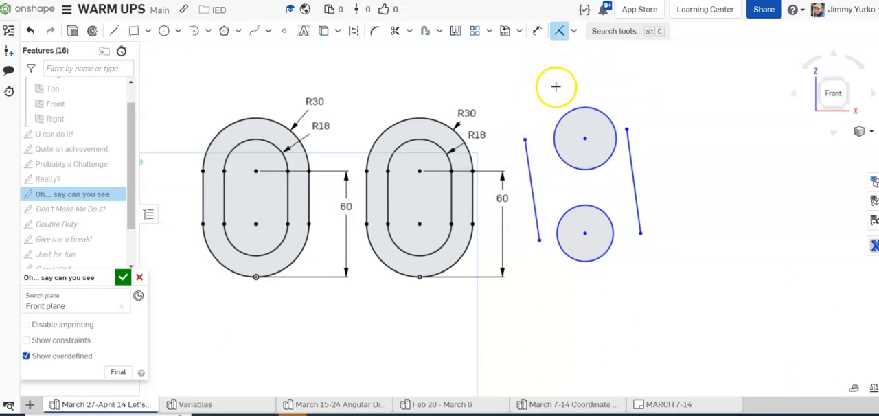
click(523, 139)
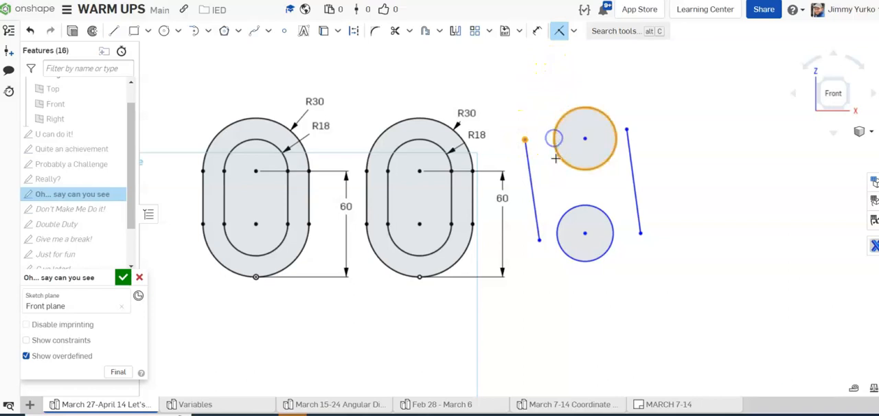
click(555, 137)
click(537, 240)
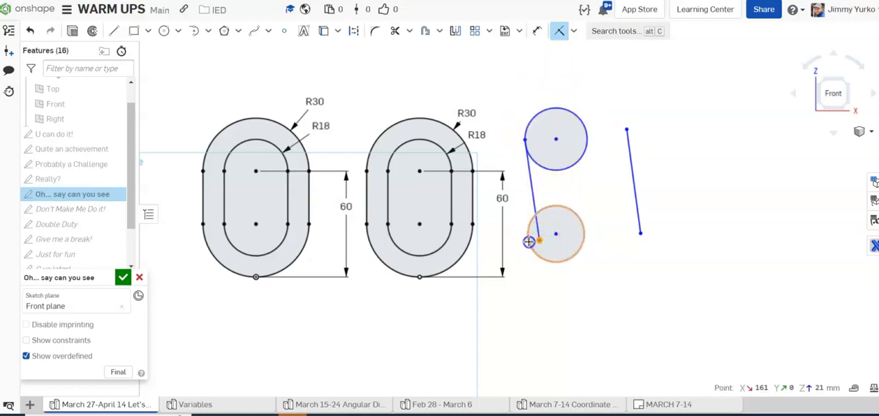
click(530, 241)
click(593, 230)
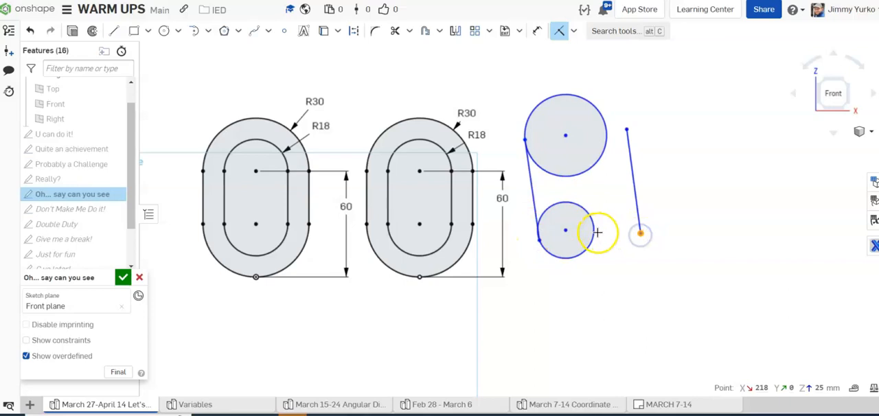
drag(627, 124, 607, 131)
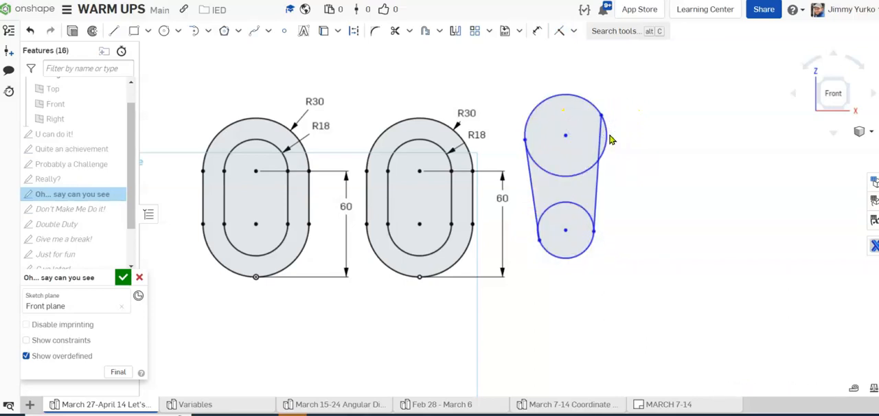
Step: Add tangent constraints between the side lines and the upper and lower circles
key(t)
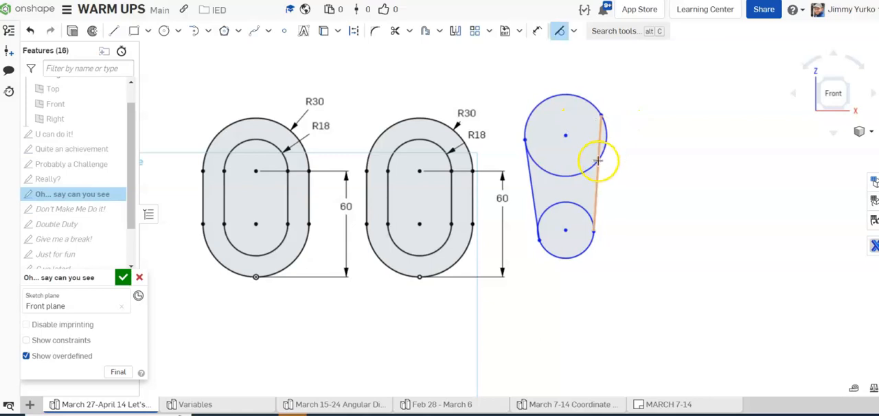
click(601, 143)
click(602, 140)
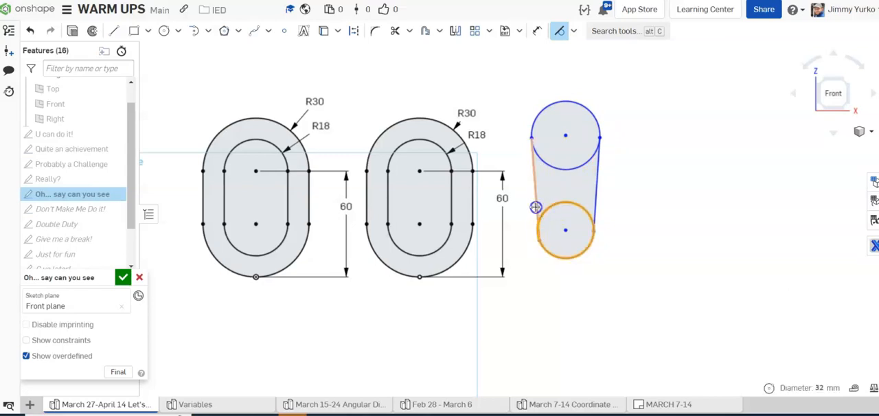
click(582, 210)
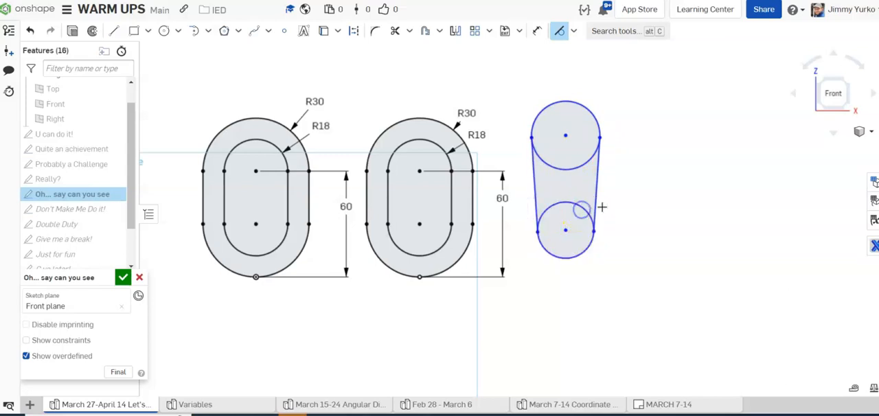
click(587, 244)
Step: Add an equal constraint between the upper and lower circles
key(e)
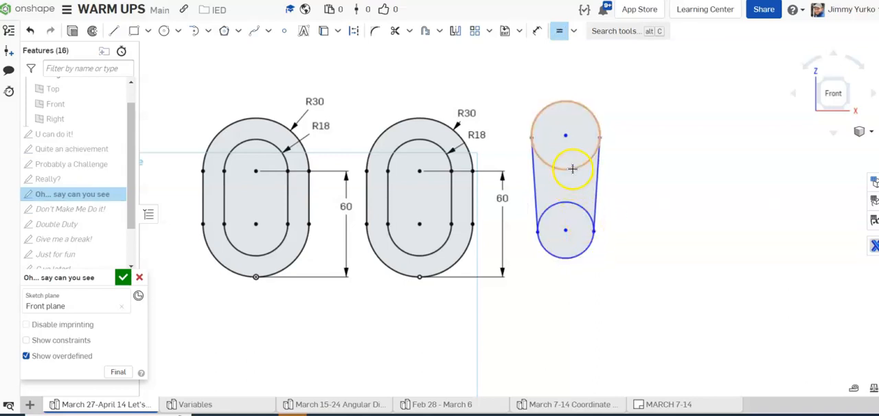
click(575, 165)
click(572, 204)
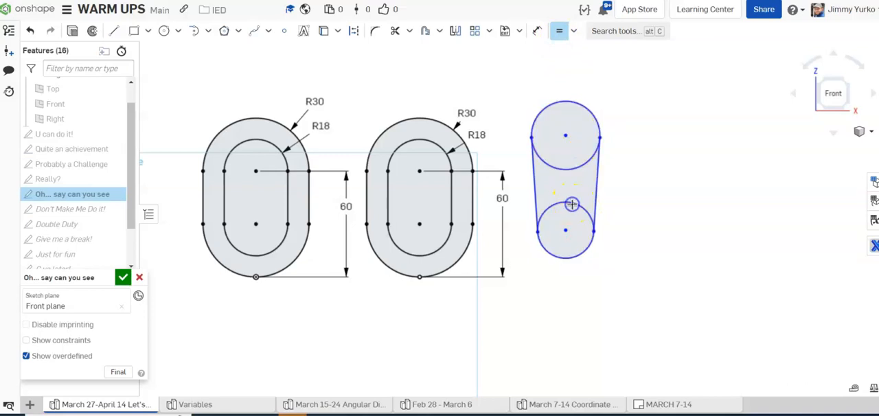
key(Escape)
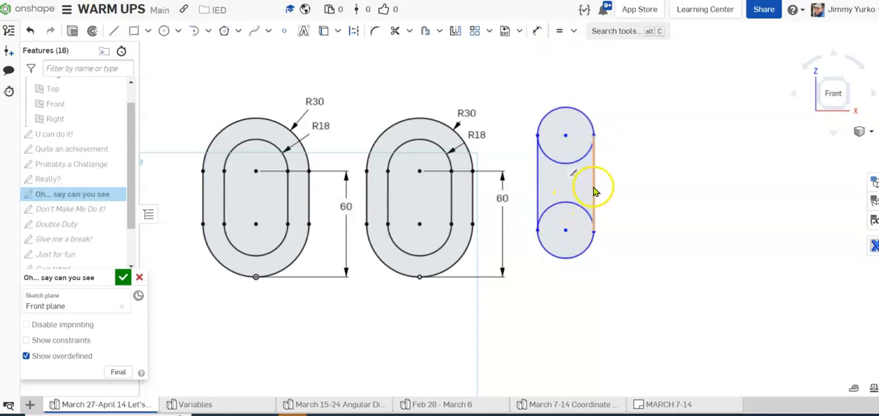
Step: Move the upper circle's centre slightly down and trim the inner halves of both circles to form a slot
mouse_move(566, 136)
mouse_down()
mouse_move(564, 162)
mouse_move(564, 147)
mouse_up()
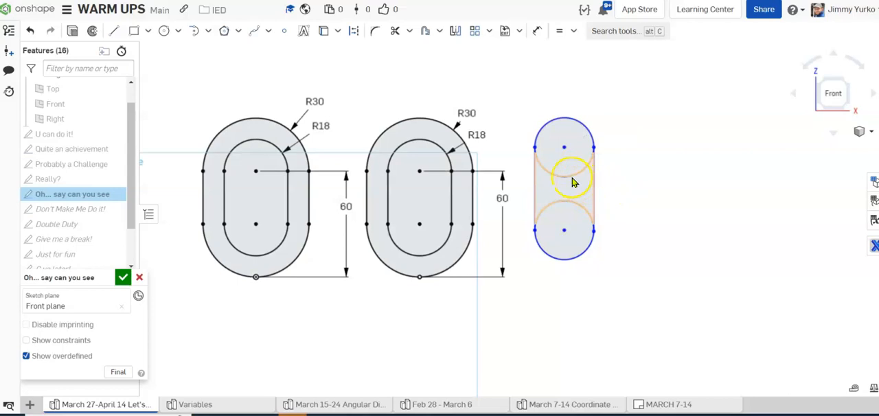
key(m)
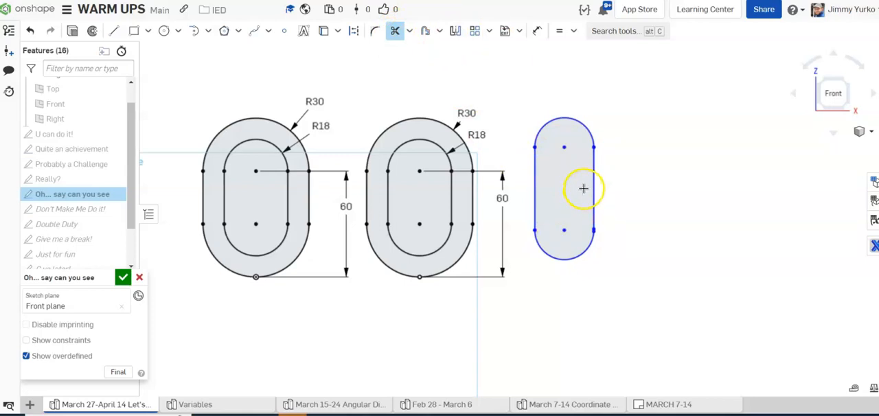
Step: Try to offset the whole new slot outline after selecting all its edges together
click(440, 31)
click(445, 54)
drag(519, 101, 613, 273)
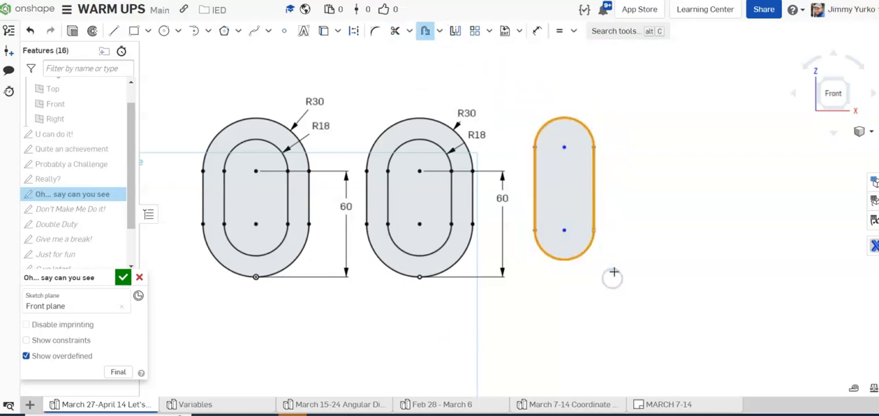
click(579, 208)
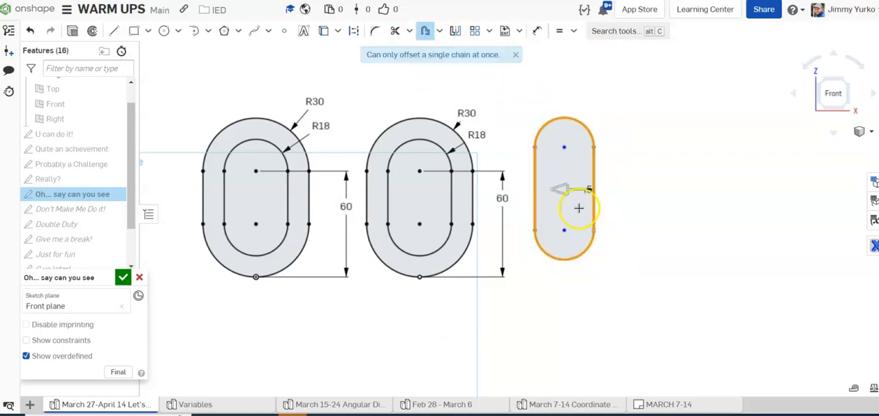
click(632, 172)
click(504, 93)
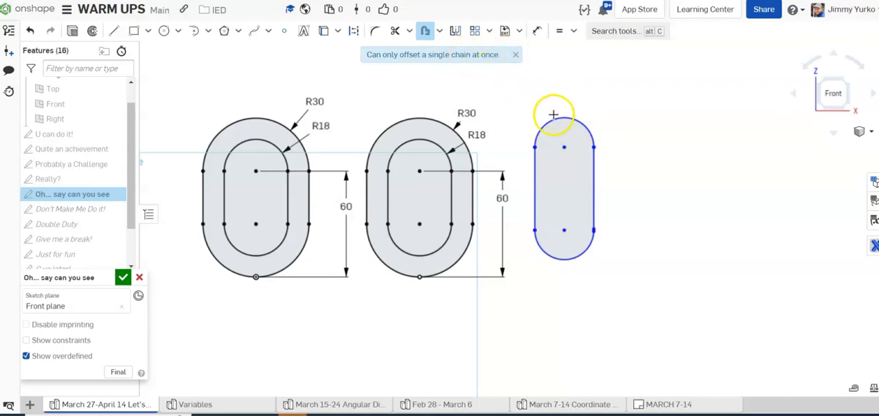
Step: Try to offset the slot outline outward by picking its arcs and side lines one by one
click(554, 125)
click(535, 173)
click(535, 240)
click(594, 203)
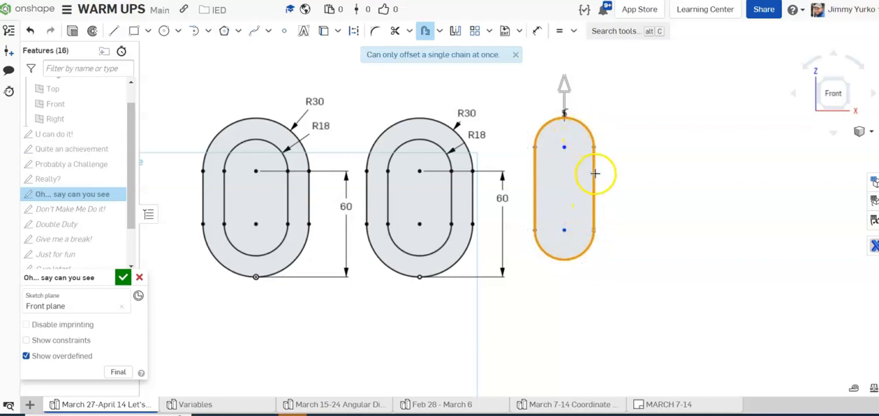
key(Escape)
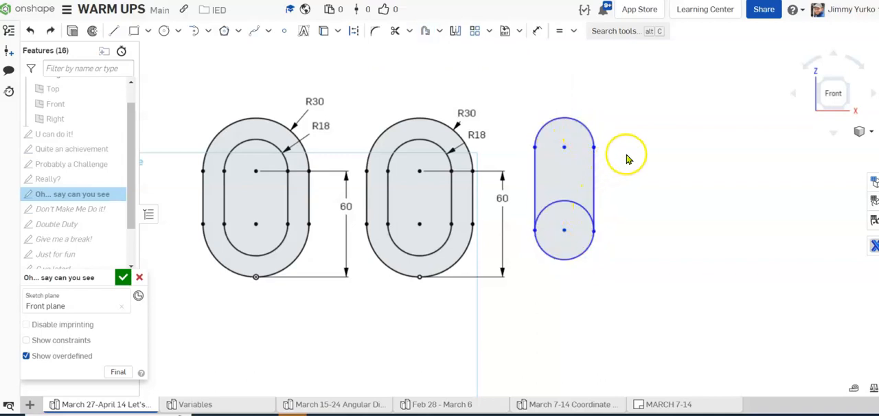
Step: Trim the upper half of the lower circle inside the slot
key(m)
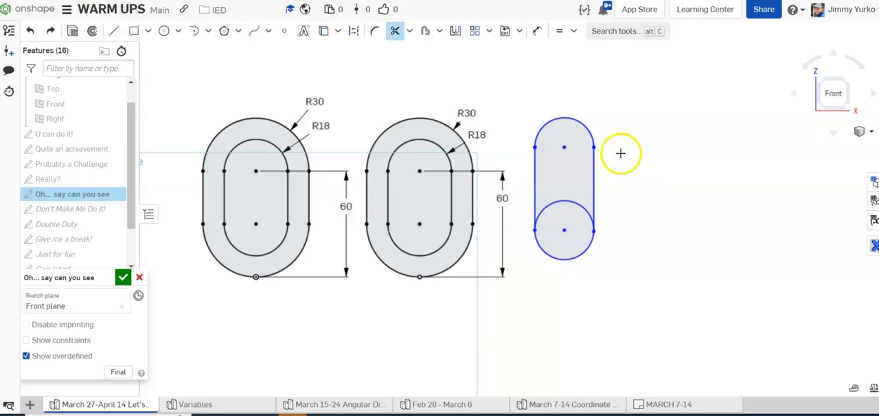
click(561, 201)
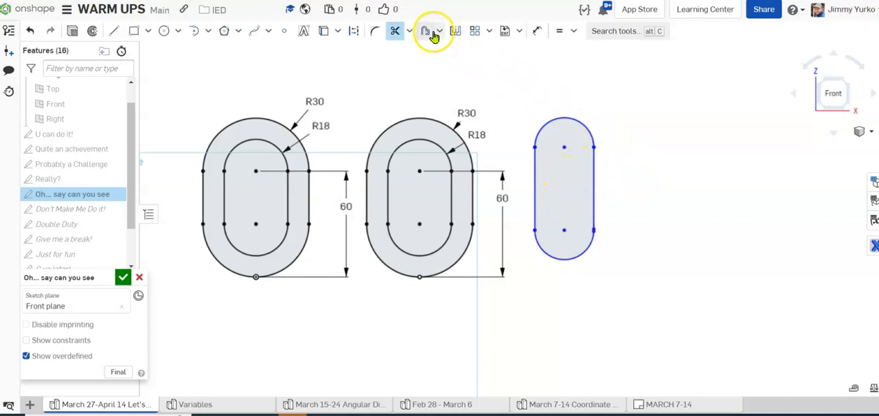
Step: Try to offset the slot inward, starting from its right side line and adding the remaining edges, and cancel the offset
click(426, 31)
click(592, 173)
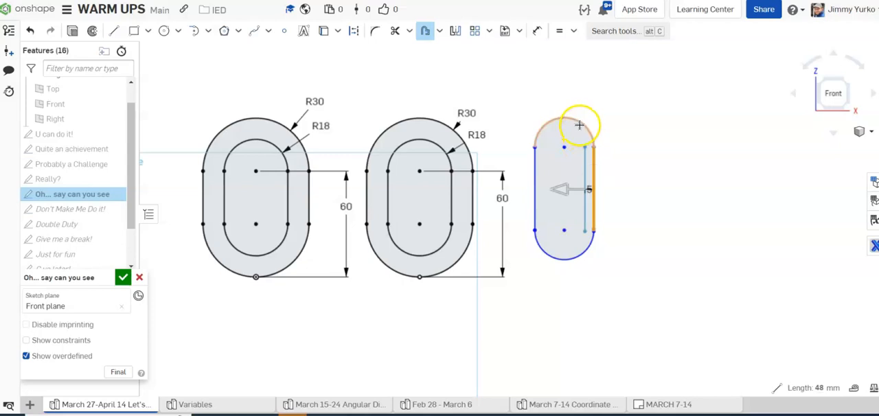
click(539, 168)
click(548, 251)
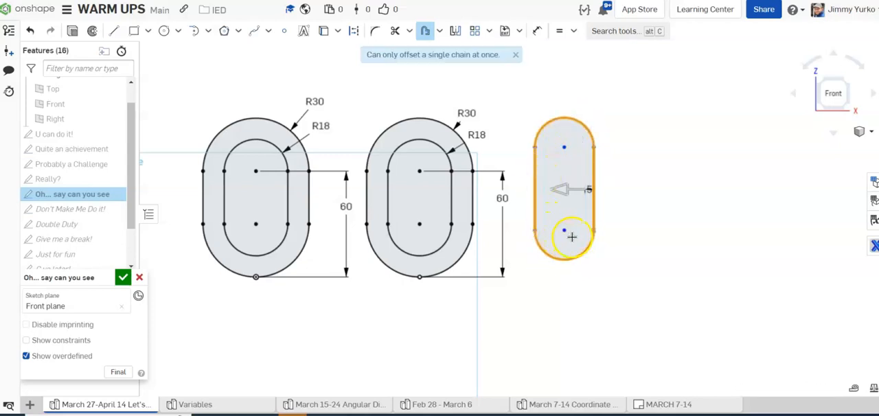
scroll(582, 234, up, 3)
key(Escape)
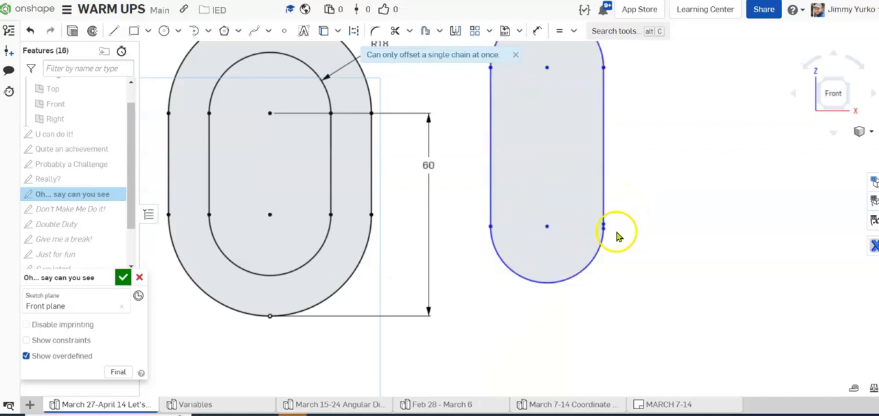
Step: Pull the right side line's lower endpoint along the bottom arc to separate it from the arc's end
scroll(608, 235, up, 8)
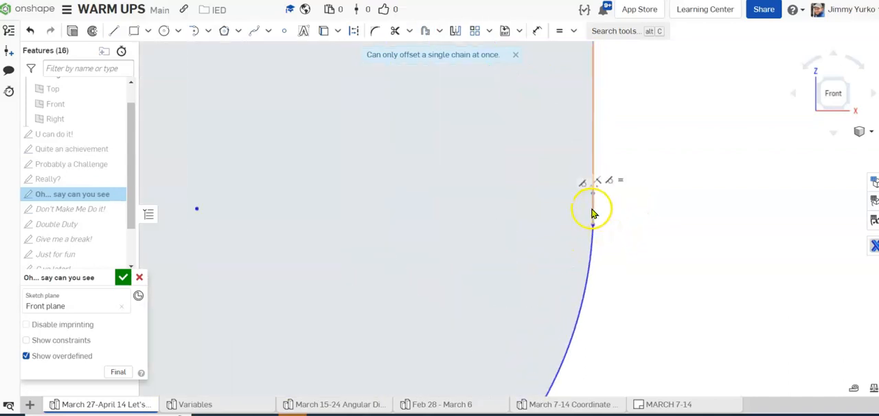
click(594, 214)
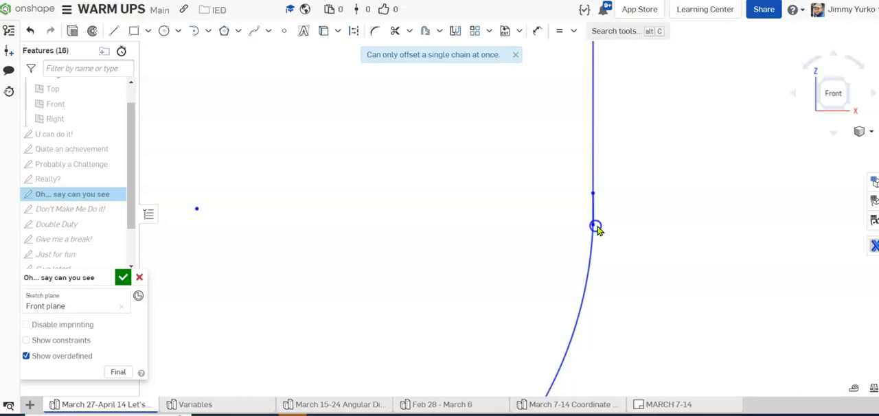
scroll(597, 229, down, 5)
scroll(594, 237, up, 1)
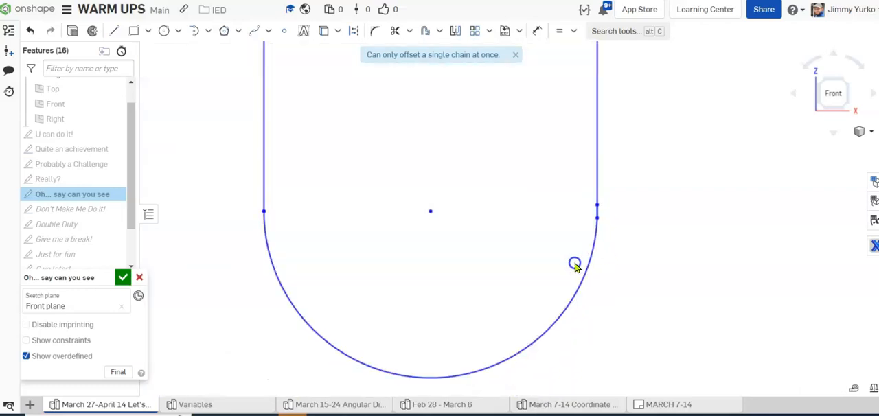
drag(596, 218, 578, 226)
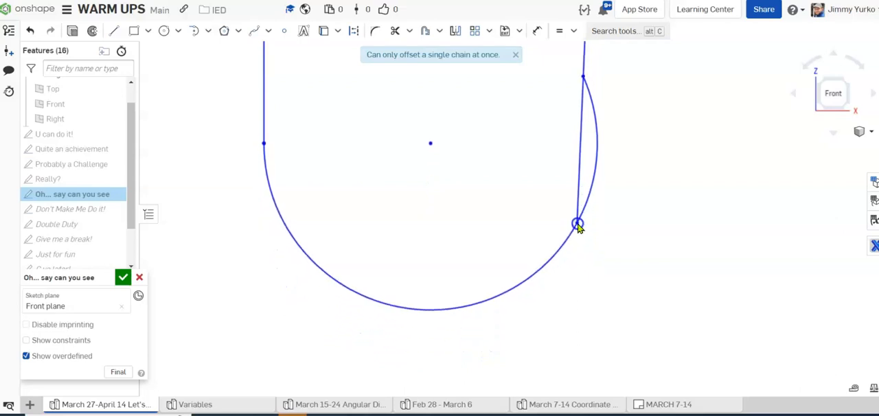
Step: Add a tangent constraint between the slot's bottom arc and its right side line
scroll(653, 290, down, 5)
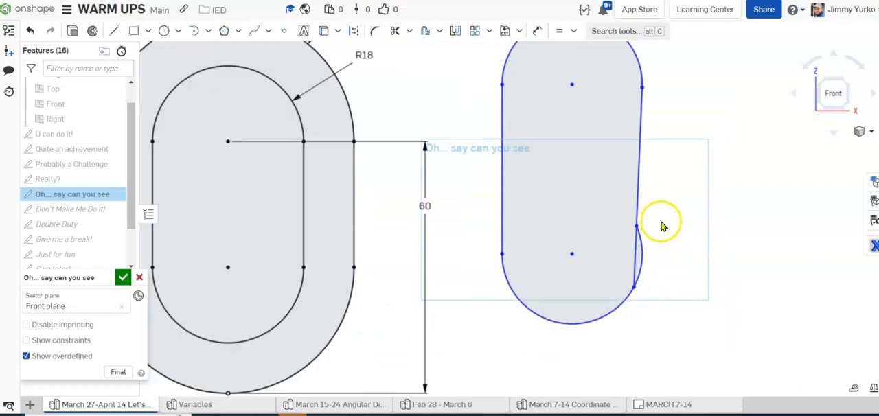
click(644, 250)
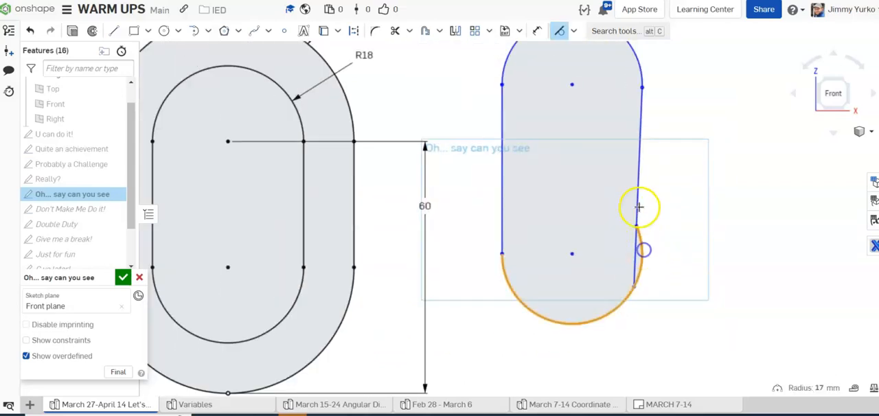
click(634, 203)
scroll(651, 210, down, 4)
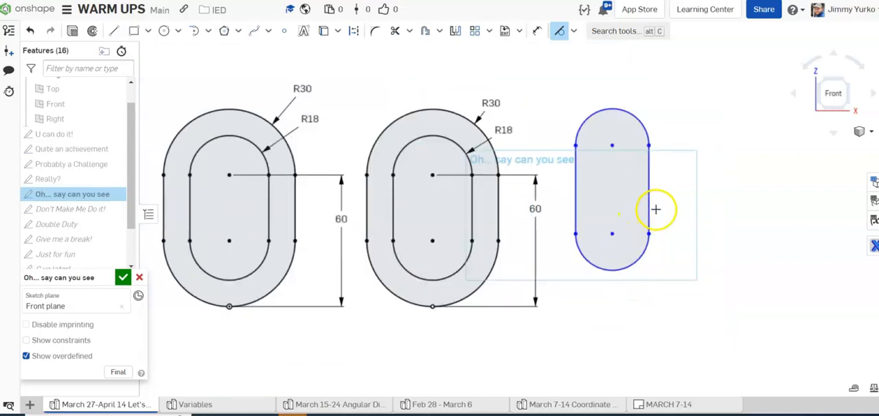
click(632, 227)
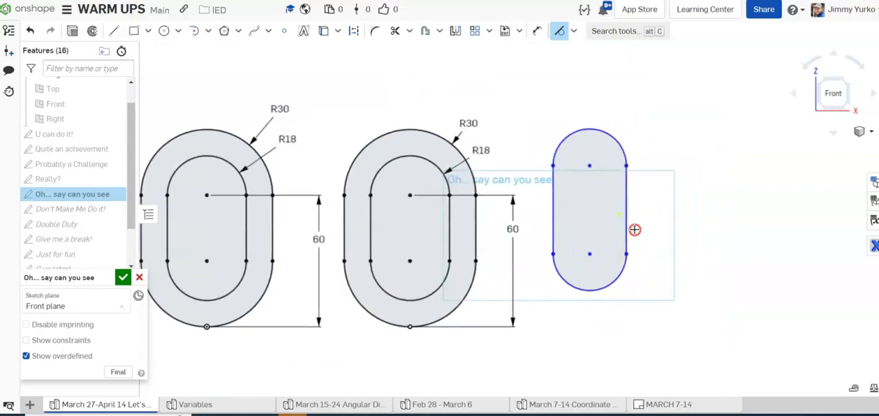
click(426, 31)
click(567, 141)
click(554, 193)
click(599, 264)
click(625, 220)
click(587, 95)
drag(591, 120, 591, 118)
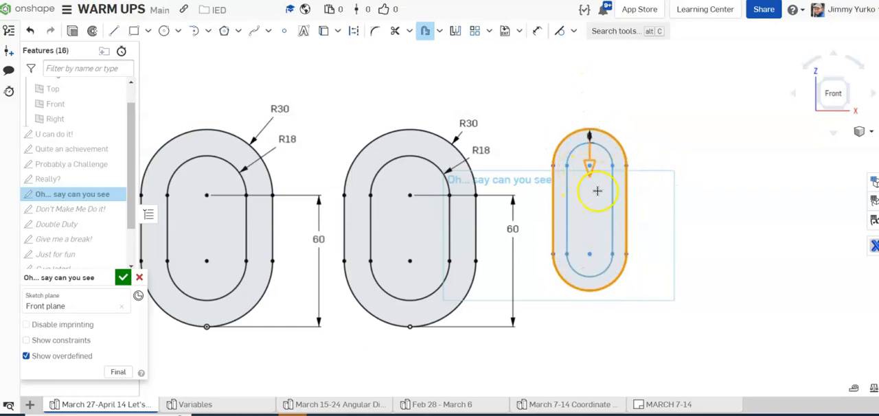
key(Escape)
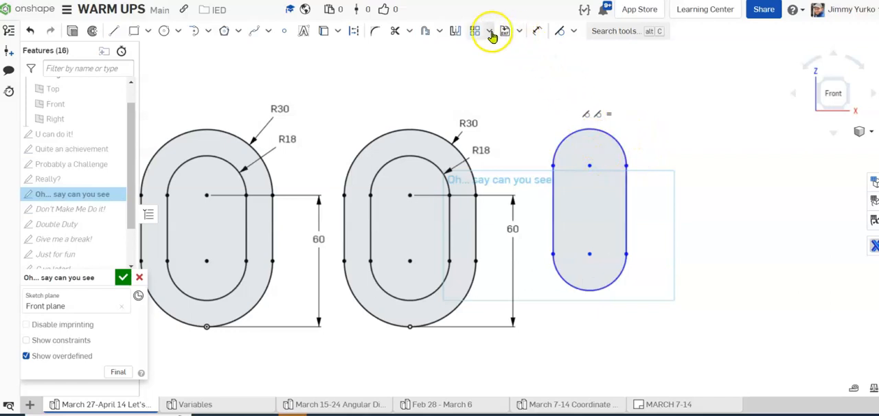
Step: Offset the third slot's two arcs and two side lines inward by 12 mm
click(430, 32)
click(585, 129)
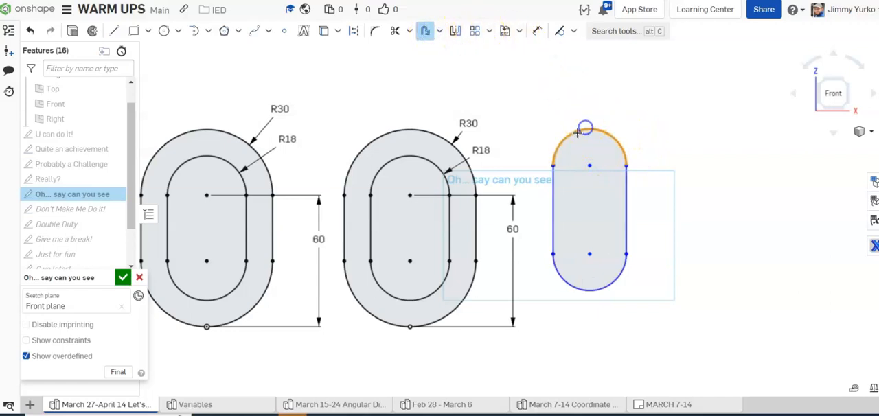
click(556, 200)
click(569, 281)
click(625, 217)
click(587, 95)
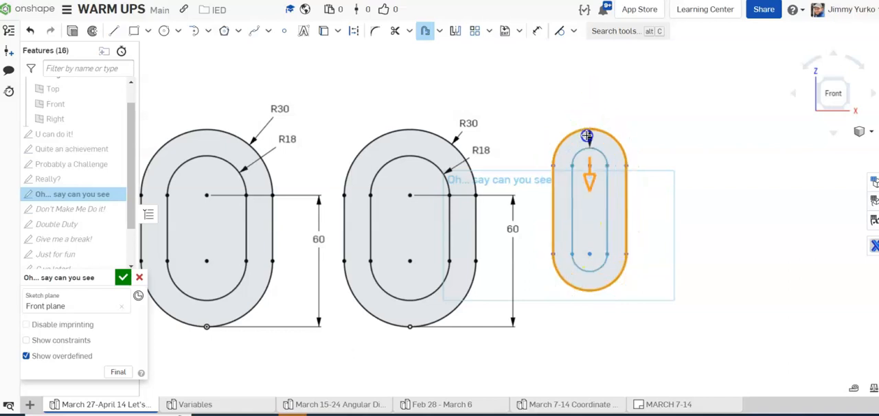
click(632, 98)
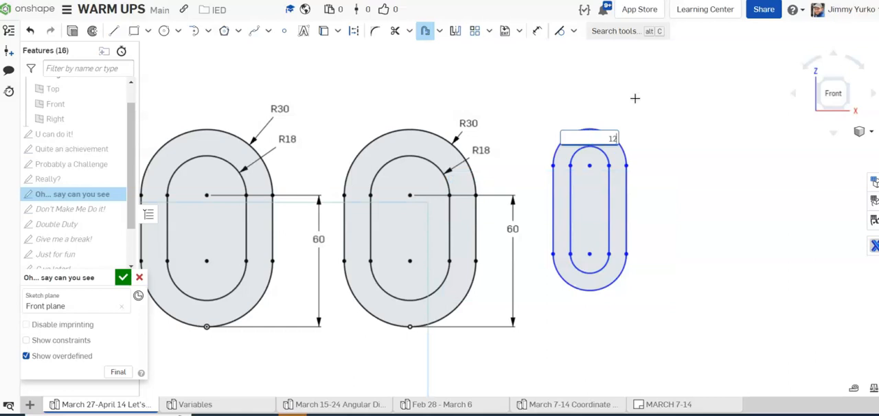
text(12)
key(Return)
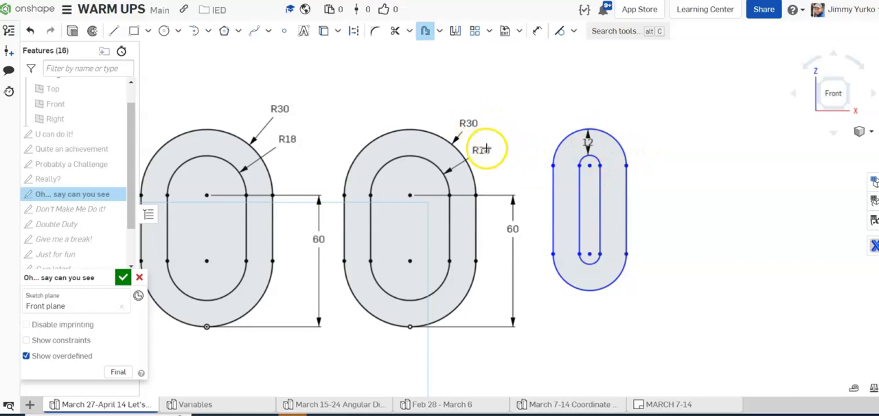
key(Escape)
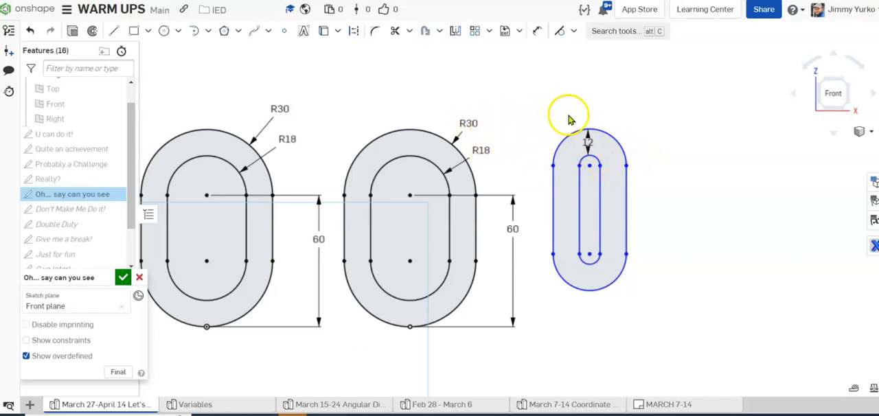
Step: Dimension the third slot's outer top arc with a 30 mm radius
key(d)
click(623, 141)
click(666, 119)
text(30)
key(Return)
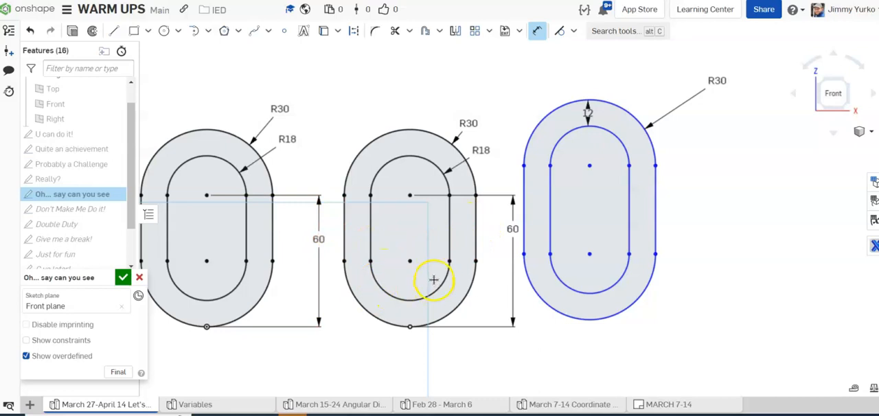
Step: Dimension the third slot's upper arc center 60 mm vertically from the bottom point of the middle slot
drag(584, 320, 586, 327)
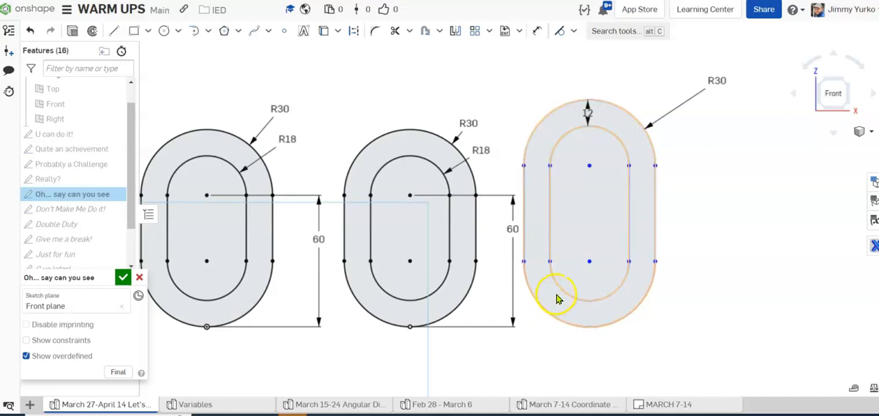
key(d)
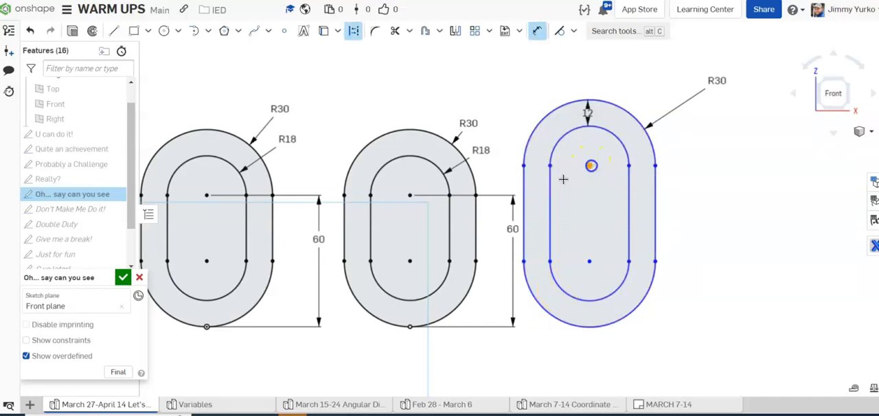
click(410, 327)
click(699, 237)
text(60)
key(Return)
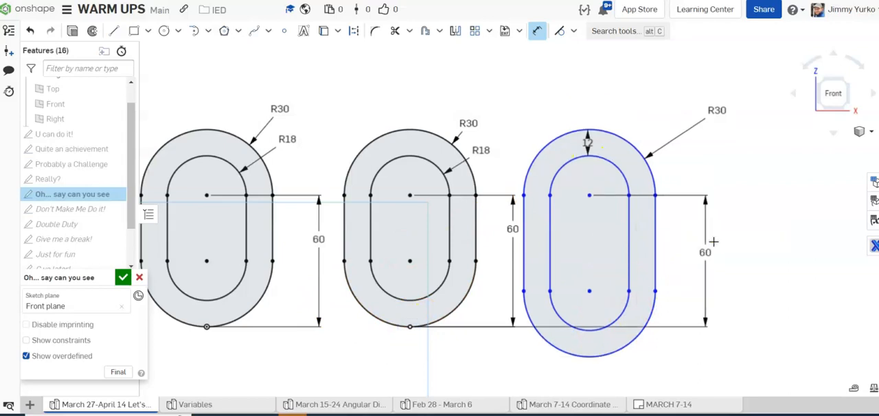
key(Escape)
Step: Constrain the third slot's lower arc center horizontally to the middle slot's lower arc center and test the slot by moving it sideways
drag(594, 353, 618, 319)
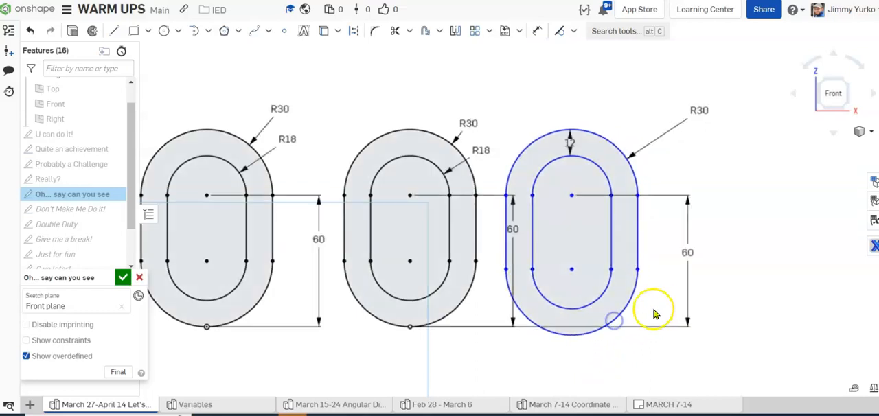
key(h)
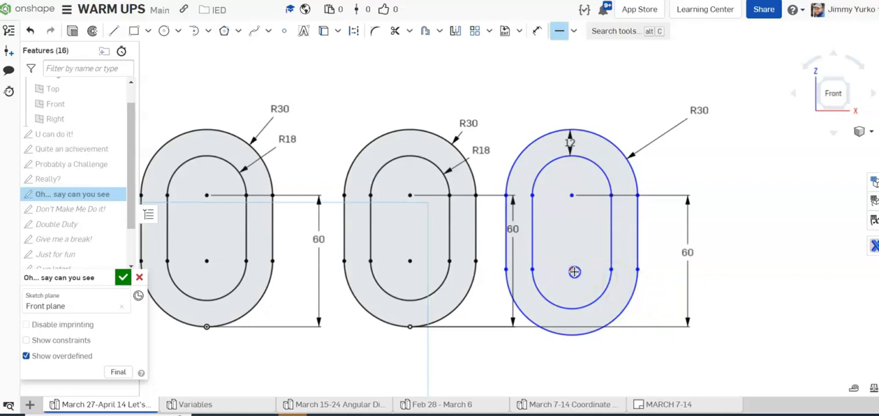
click(574, 272)
click(419, 259)
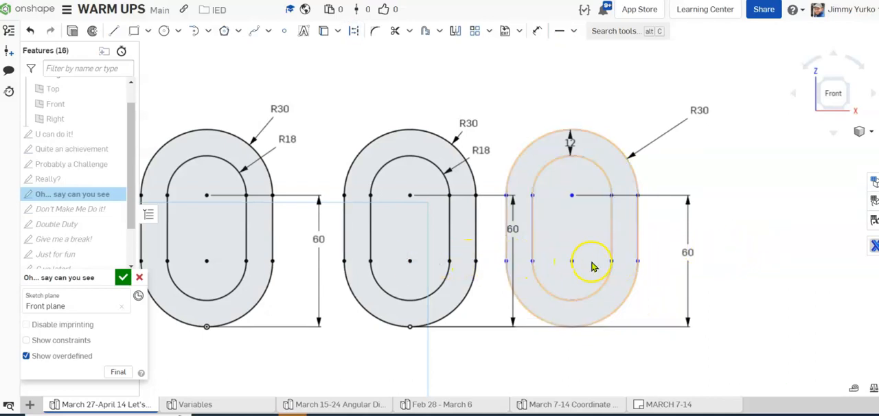
mouse_move(572, 262)
mouse_down()
mouse_move(598, 260)
mouse_move(579, 260)
mouse_up()
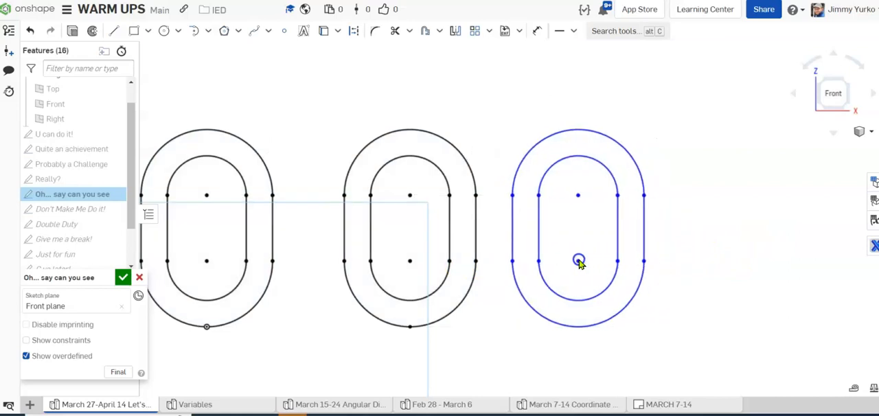
Step: Sketch a vertical line about 37 mm long in the empty area to the right of the third slot
scroll(688, 241, down, 2)
scroll(687, 241, down, 1)
mouse_move(722, 239)
middle_down()
mouse_move(672, 227)
mouse_move(632, 191)
mouse_move(578, 180)
middle_up()
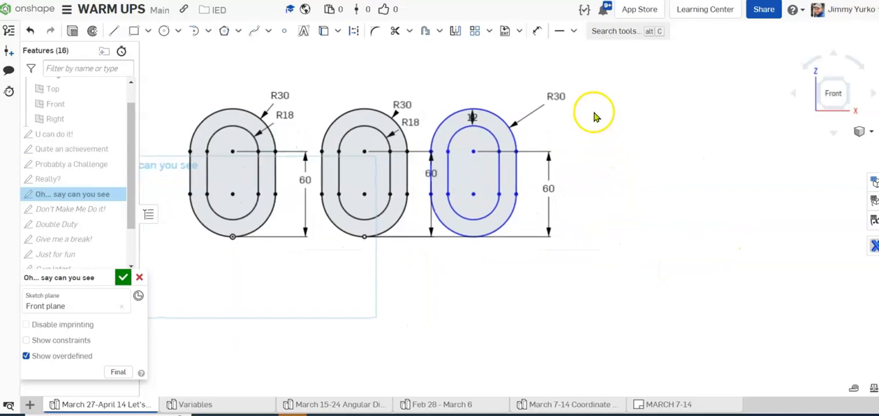
click(114, 31)
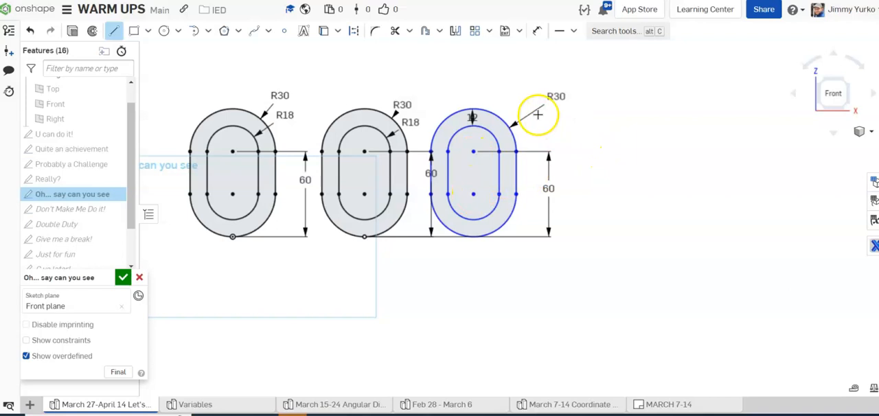
click(645, 146)
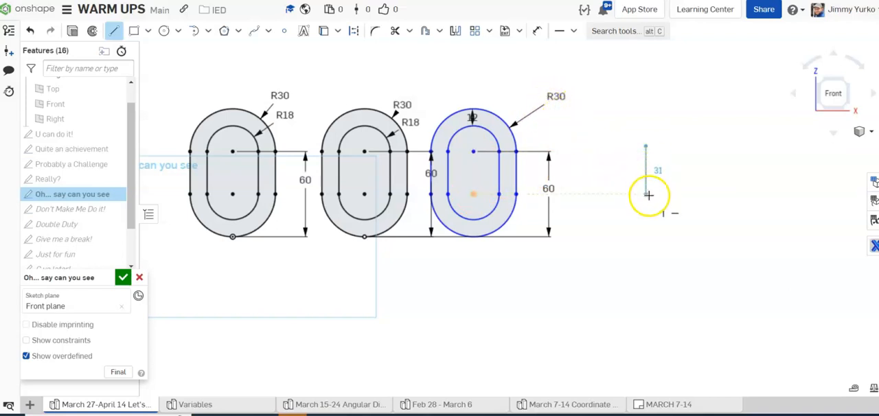
click(646, 199)
key(Escape)
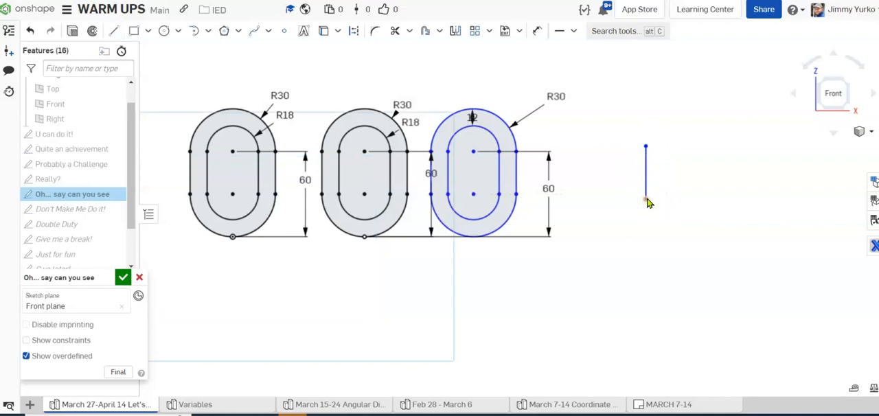
Step: Dimension the vertical line to 30 mm and convert it to a construction line
key(d)
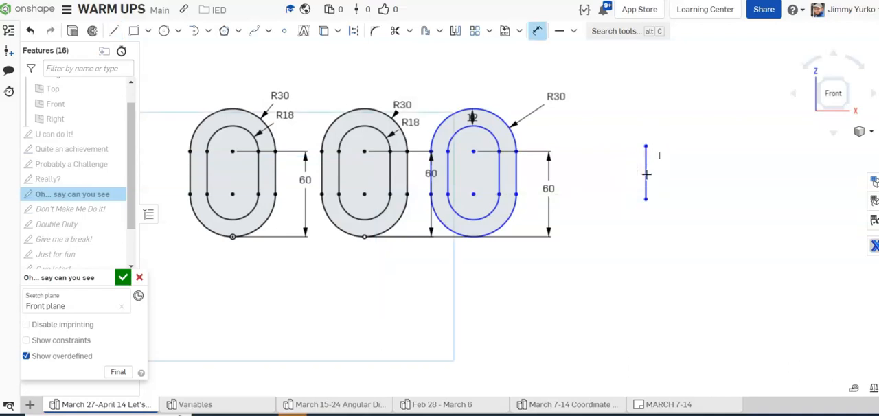
click(645, 172)
click(677, 172)
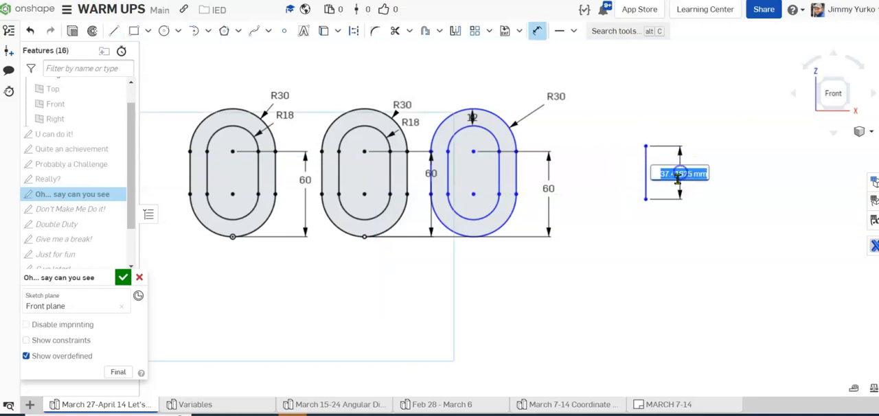
key(Return)
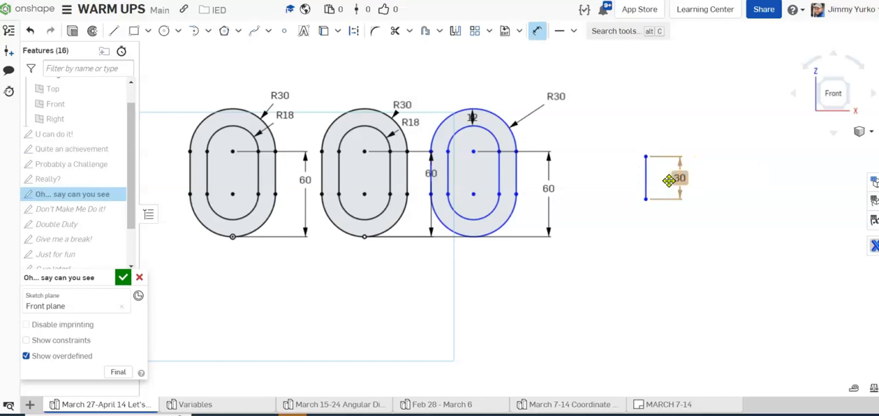
key(Escape)
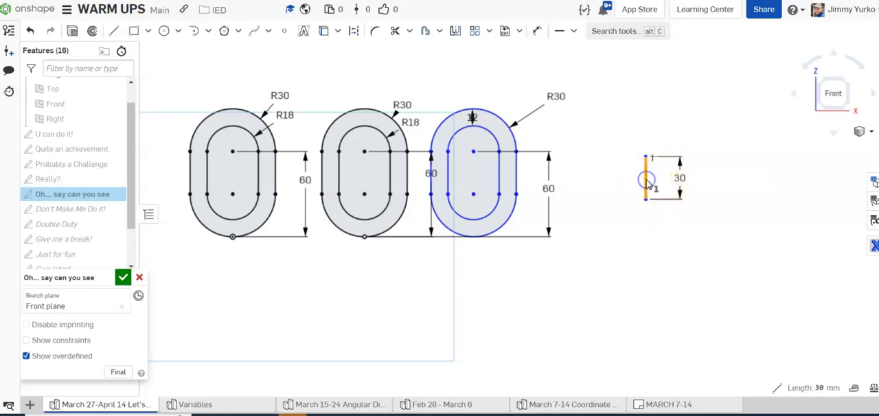
click(701, 119)
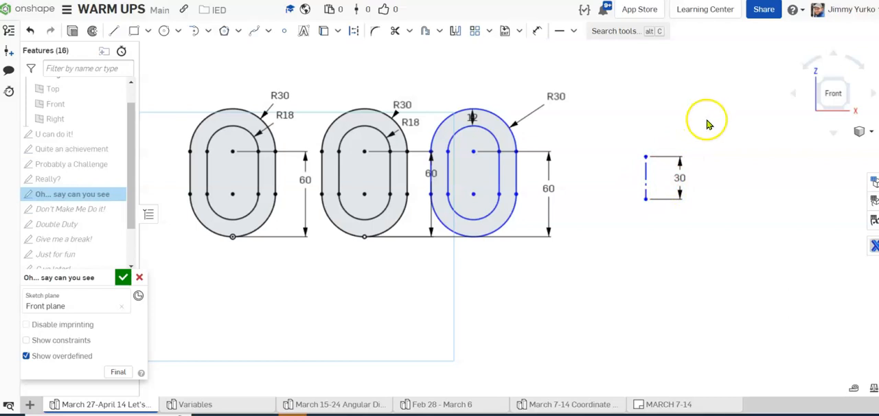
Step: Create a slot around the 30 mm construction line with the Slot tool
click(440, 32)
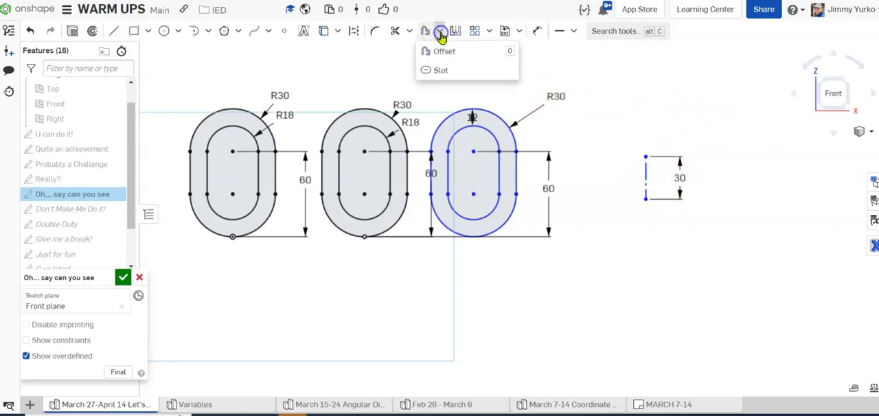
click(448, 69)
click(645, 168)
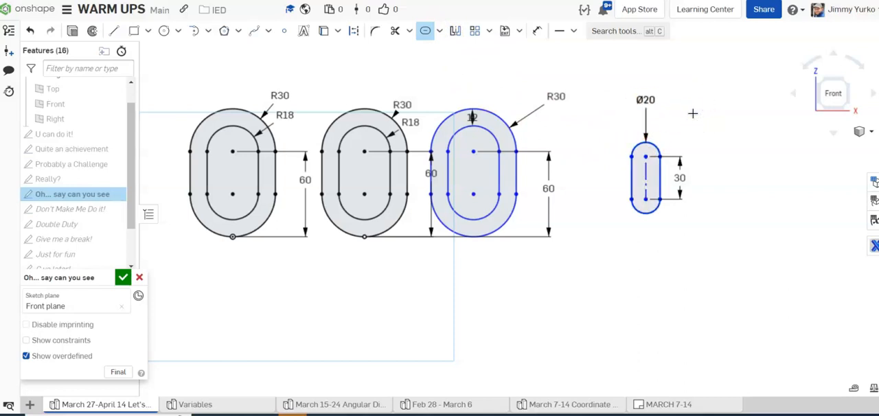
key(Escape)
Step: Set the new slot's diameter to 60 mm and move its diameter dimension closer to the slot
double_click(643, 99)
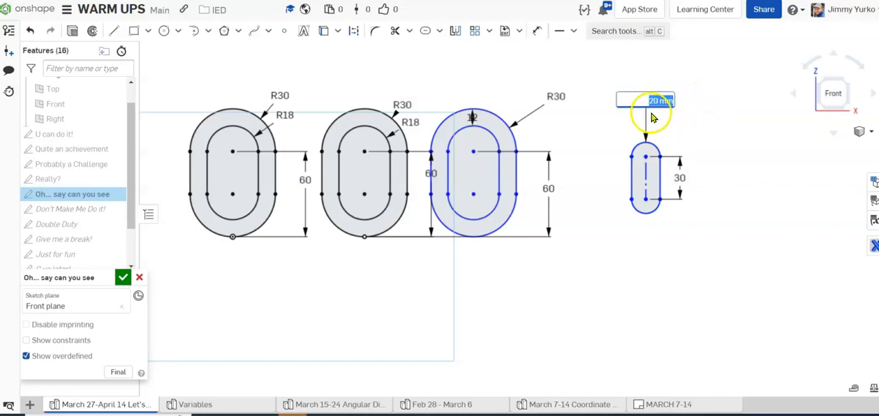
text(60)
key(Return)
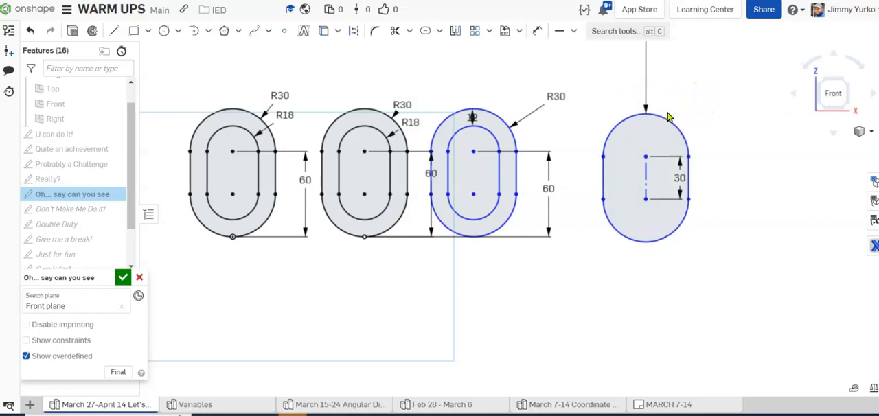
scroll(687, 89, down, 5)
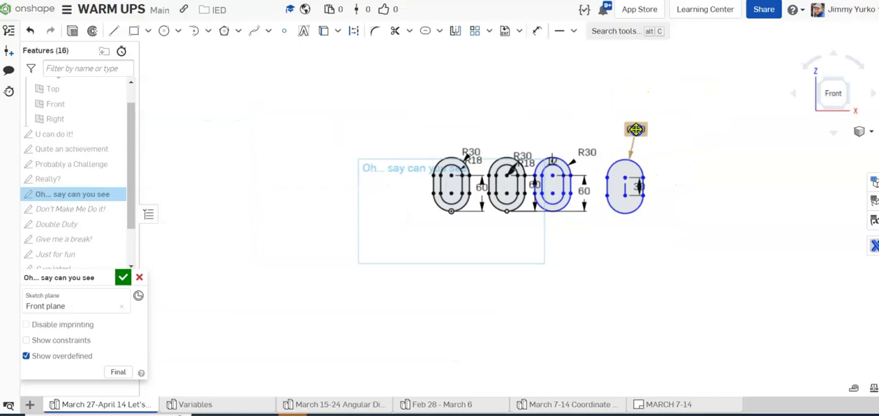
middle_drag(667, 179, 642, 163)
scroll(640, 162, up, 5)
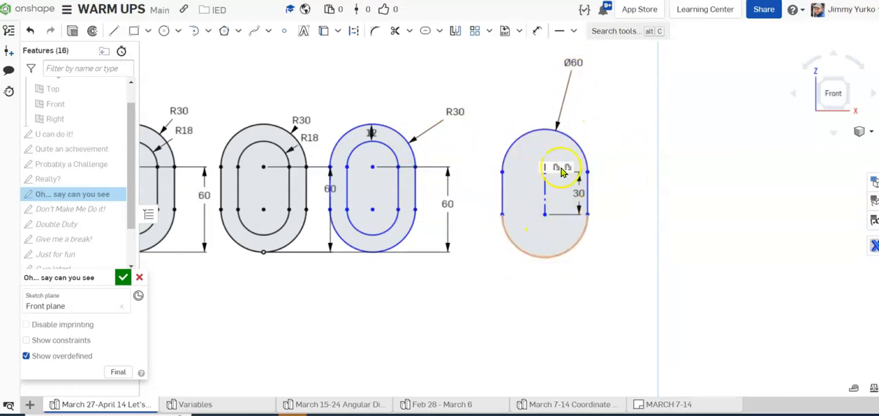
click(440, 31)
click(446, 68)
mouse_move(519, 133)
mouse_down()
mouse_move(502, 199)
mouse_move(522, 252)
mouse_move(579, 197)
mouse_up()
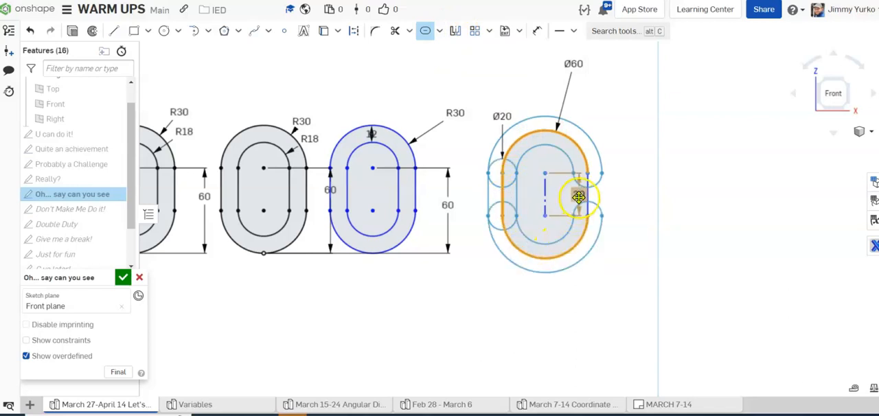
click(587, 194)
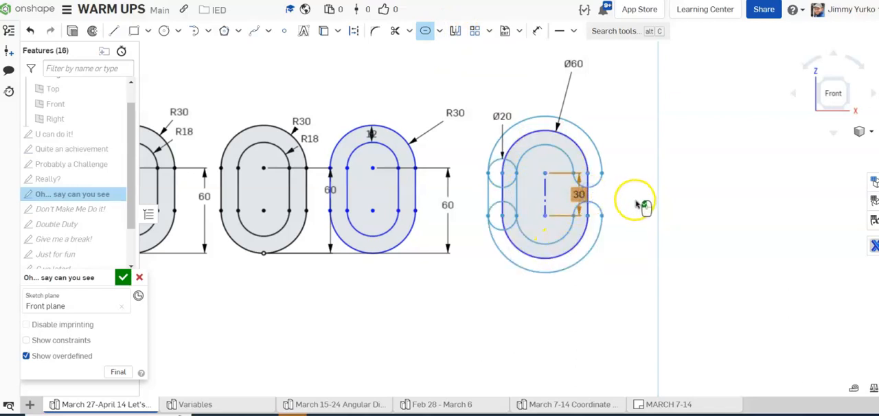
key(Escape)
Step: Delete the 60 mm diameter dimension from the rightmost slot
scroll(621, 172, down, 3)
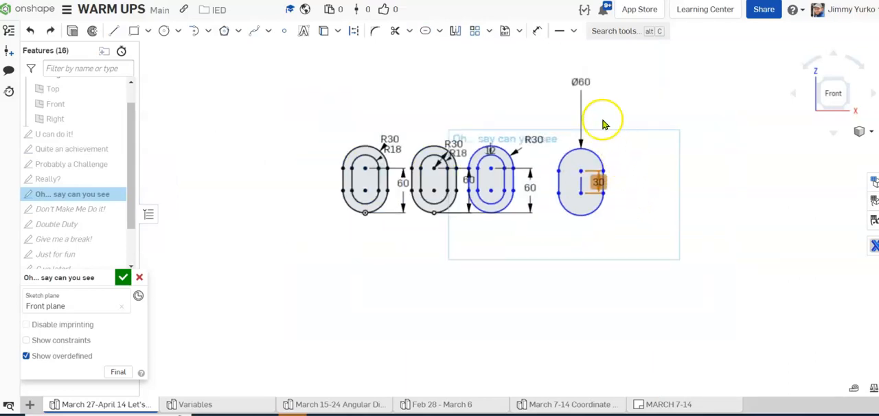
click(580, 82)
key(Delete)
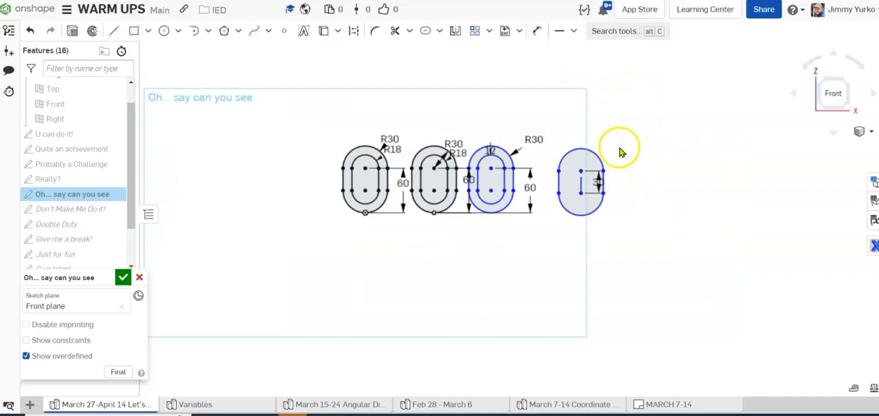
Step: Create a 36 mm diameter inner slot around the rightmost slot's construction line with the Slot tool
scroll(616, 161, up, 2)
click(427, 33)
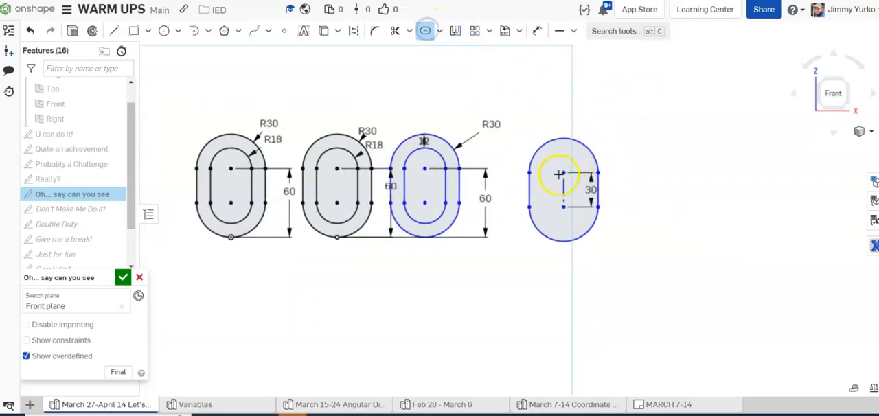
click(562, 186)
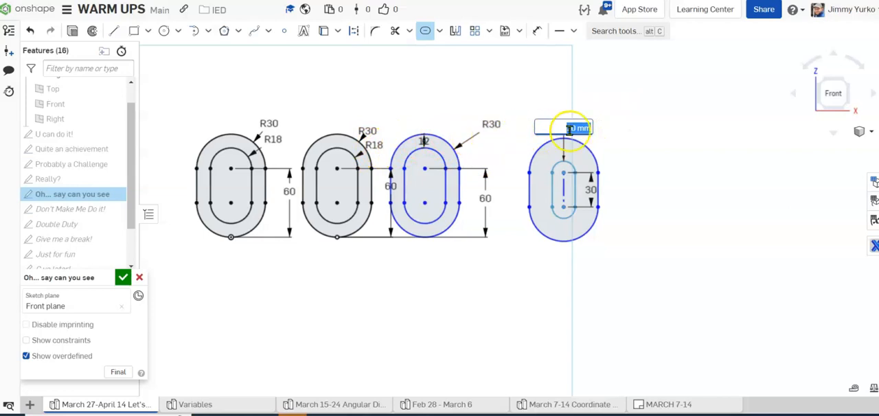
key(Return)
click(633, 137)
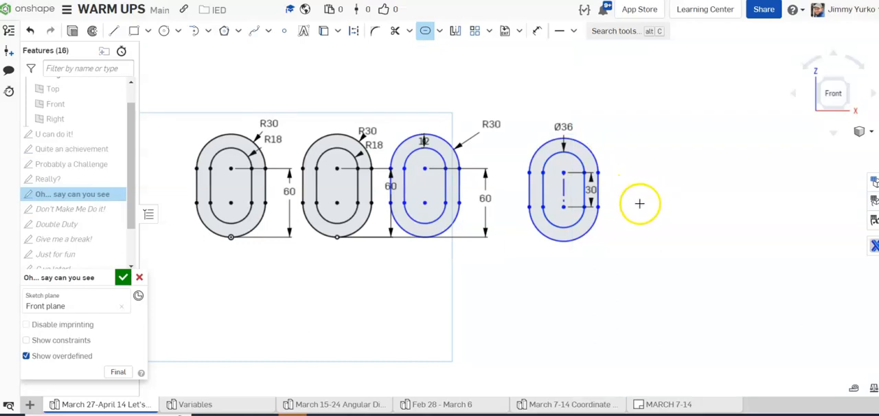
key(Escape)
Step: Move the 30 mm length dimension and the inner slot's diameter dimension outside the rightmost slot
drag(591, 190, 630, 186)
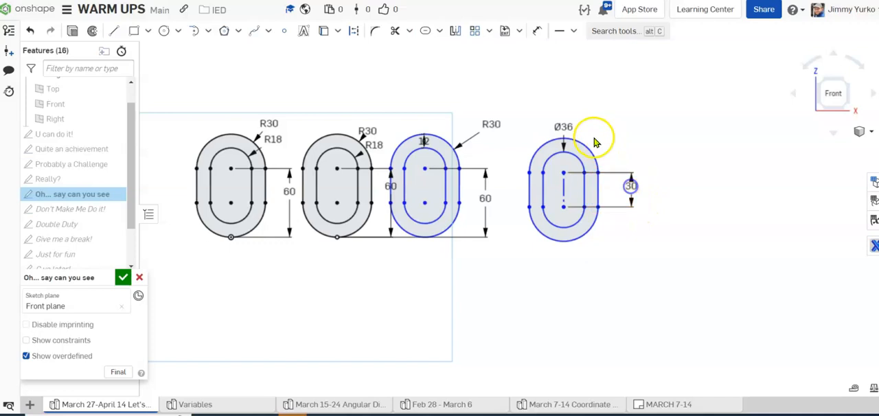
drag(563, 128, 618, 139)
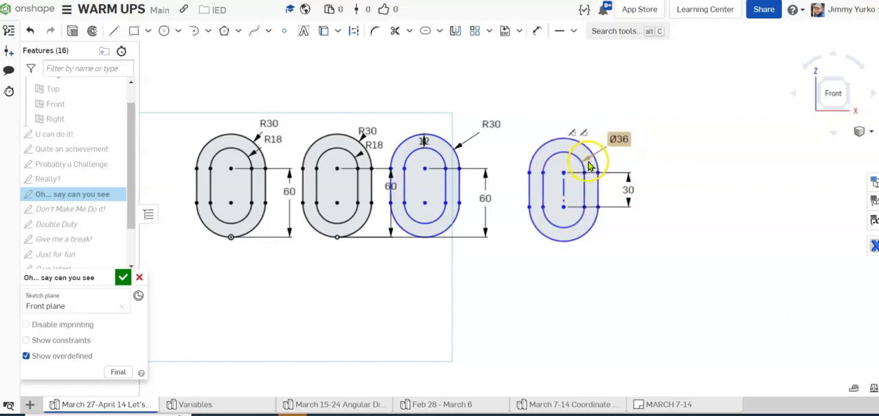
Step: Dimension the upper outer arc of the rightmost slot with a 30 mm radius, placing the label above the slot
scroll(590, 161, up, 3)
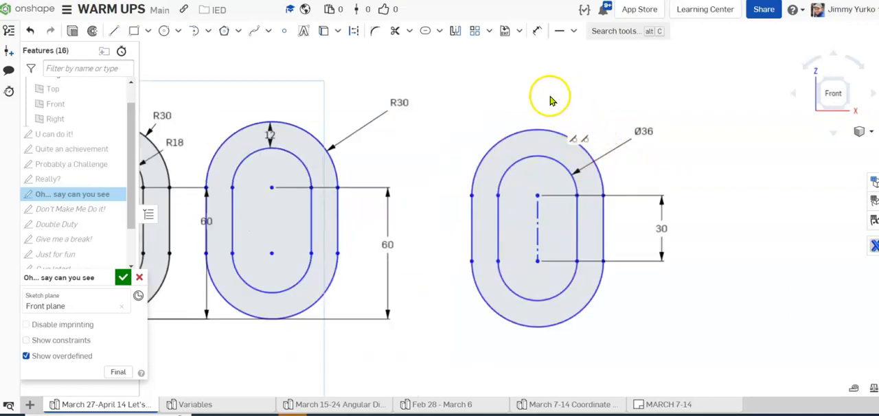
key(o)
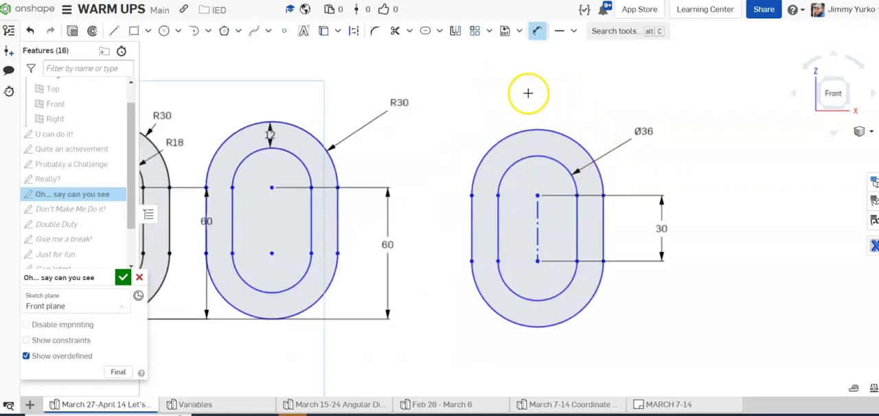
click(563, 130)
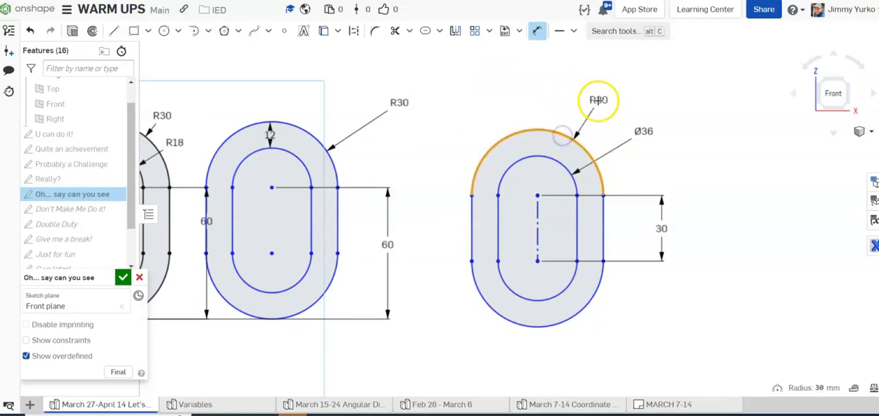
click(646, 101)
key(Return)
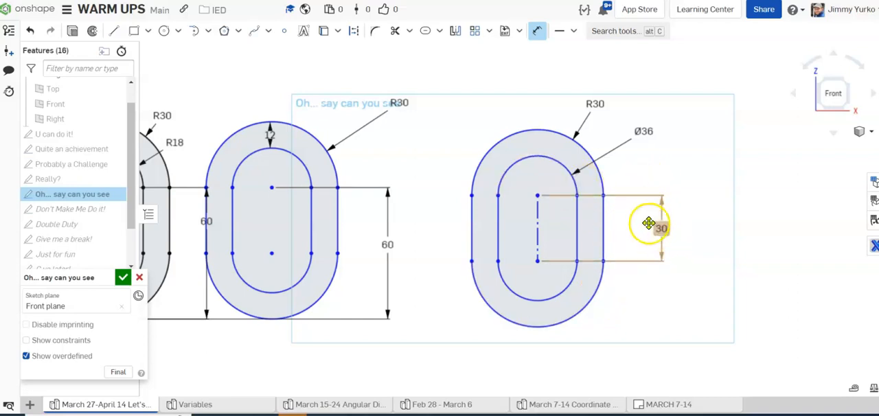
scroll(528, 234, down, 2)
middle_drag(509, 234, 643, 207)
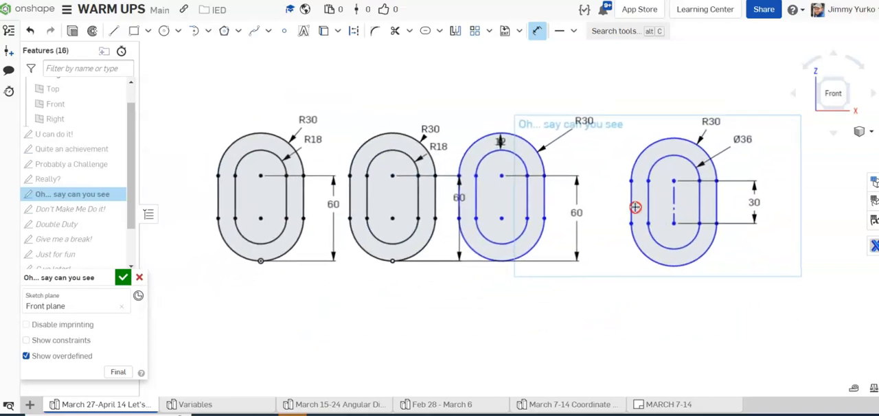